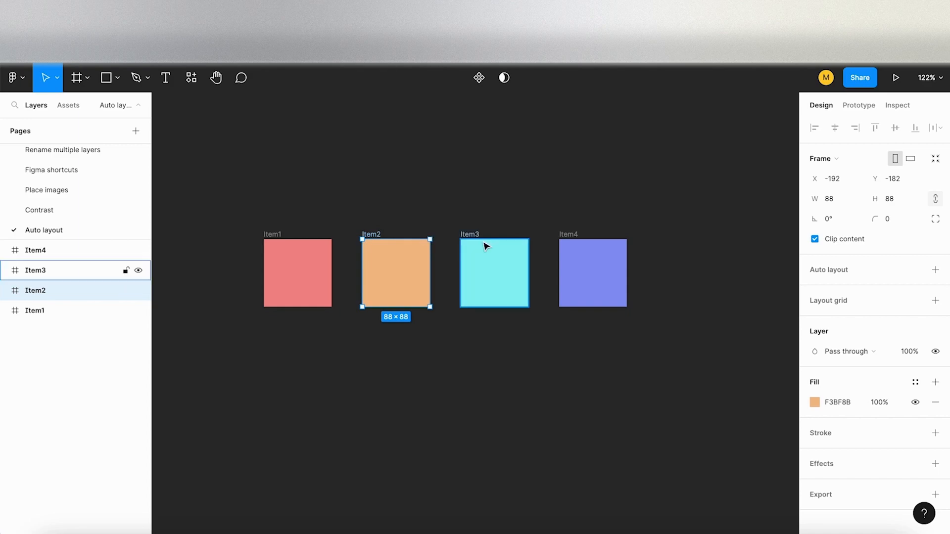
# - Combine the four frames Item1 to Item4 into one auto layout frame
pyautogui.click(468, 235)
pyautogui.click(574, 244)
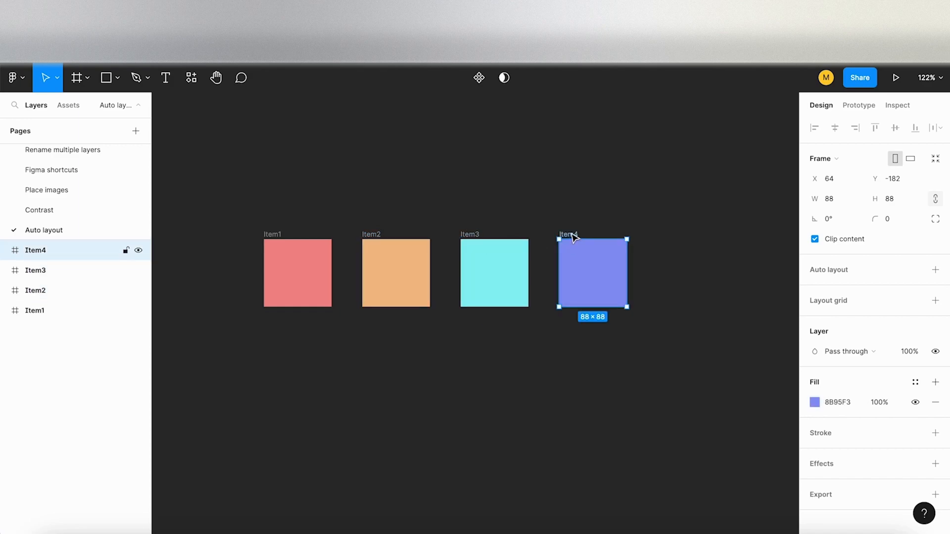
pyautogui.click(304, 219)
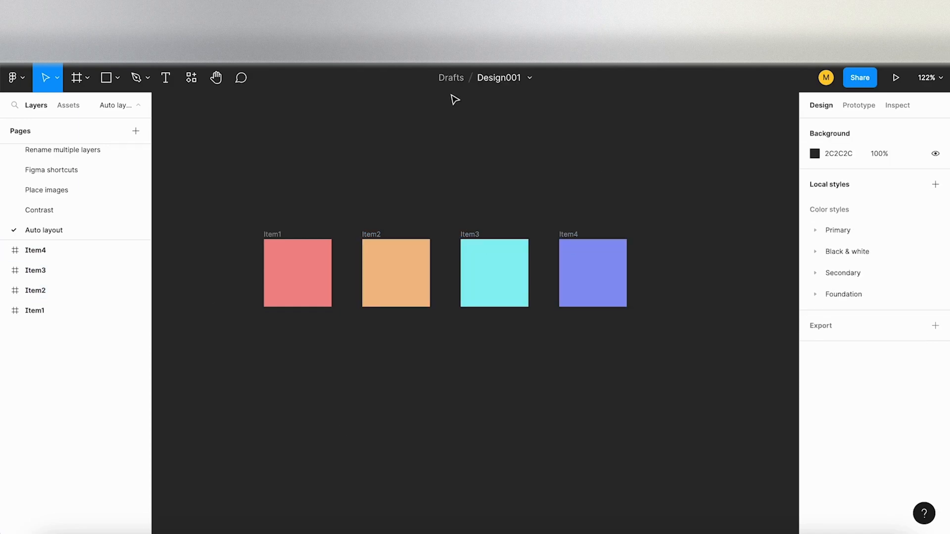
pyautogui.moveTo(214, 203); pyautogui.dragTo(656, 349)
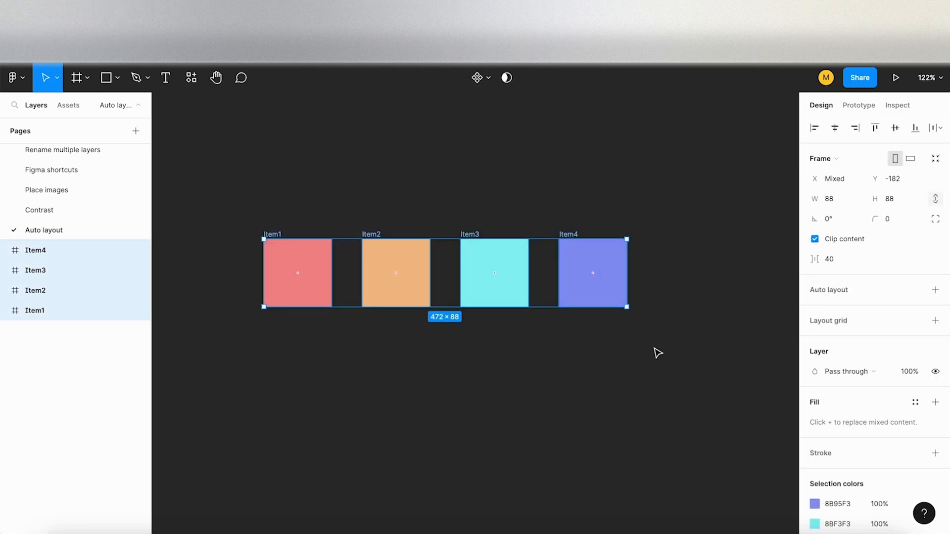
pyautogui.click(934, 291)
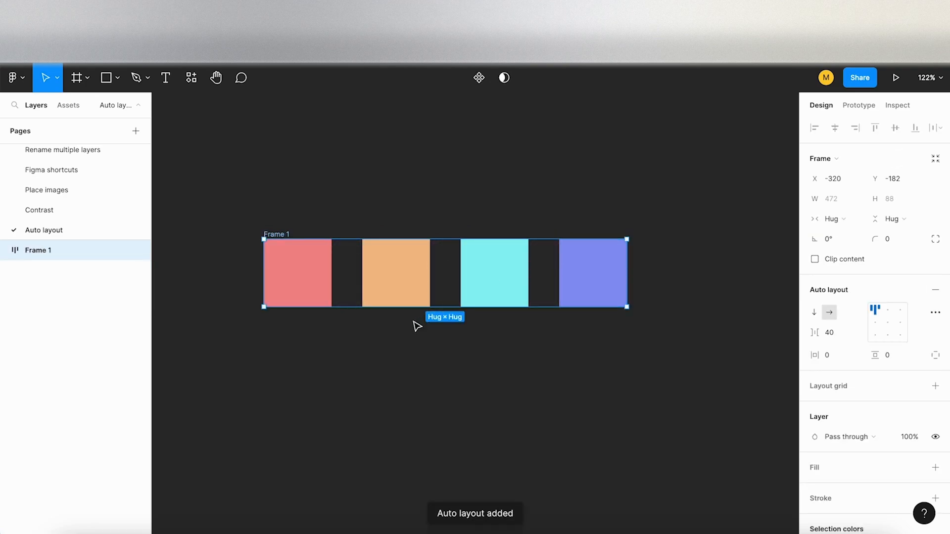
# - Expand the new auto layout frame's layer to show its items and rename the frame as Container
pyautogui.scroll(3, 417, 326)
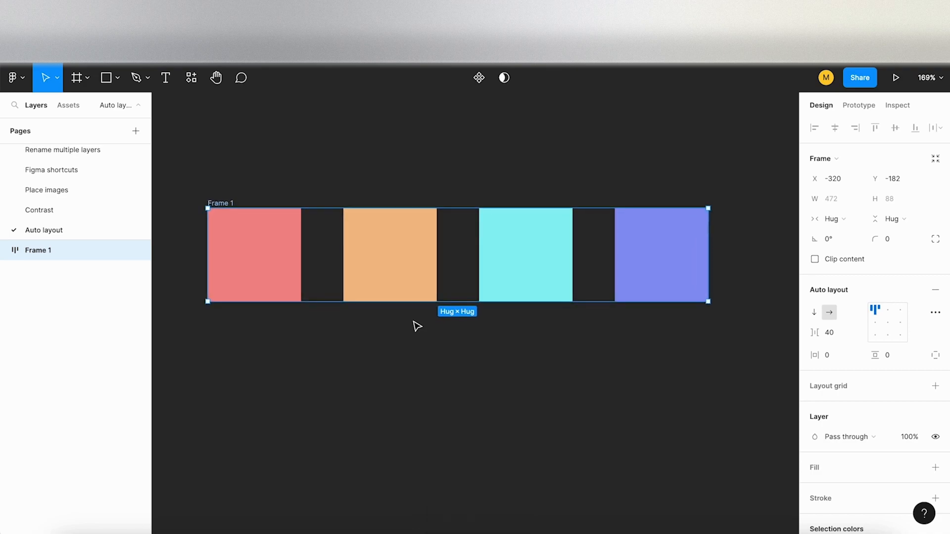
pyautogui.scroll(-1, 417, 326)
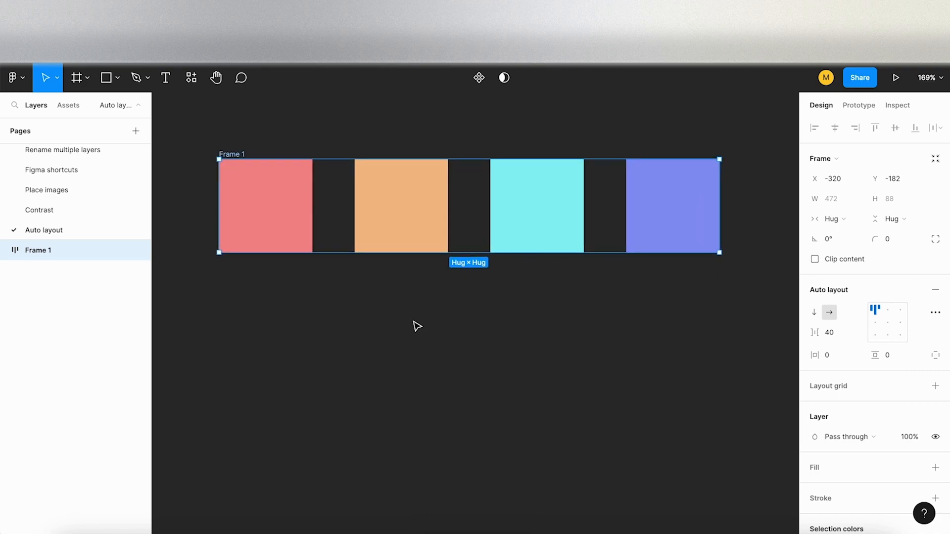
pyautogui.click(6, 251)
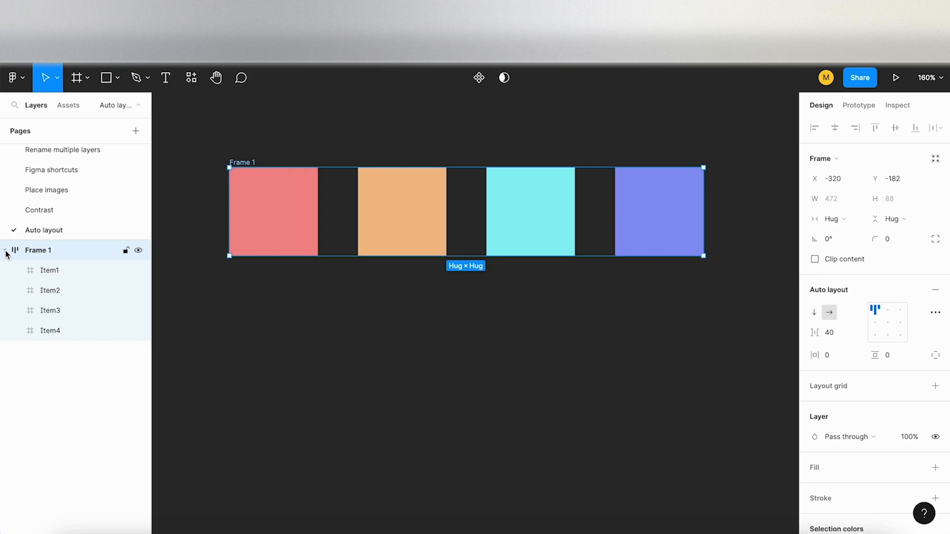
pyautogui.doubleClick(50, 251)
pyautogui.write('Container')
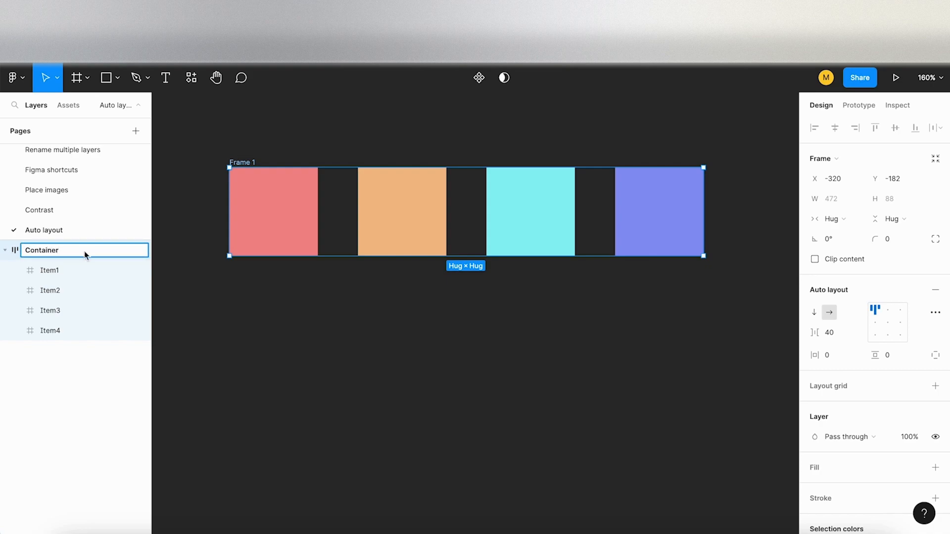
pyautogui.click(53, 263)
pyautogui.click(58, 257)
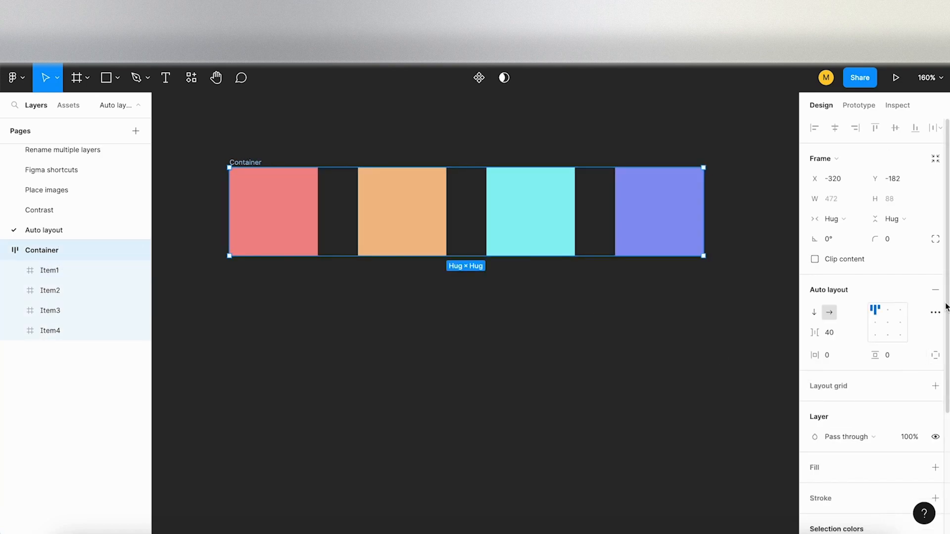
# - Examine which square each of the layers Item1 to Item4 inside the Container corresponds to
pyautogui.click(53, 273)
pyautogui.click(55, 288)
pyautogui.click(56, 309)
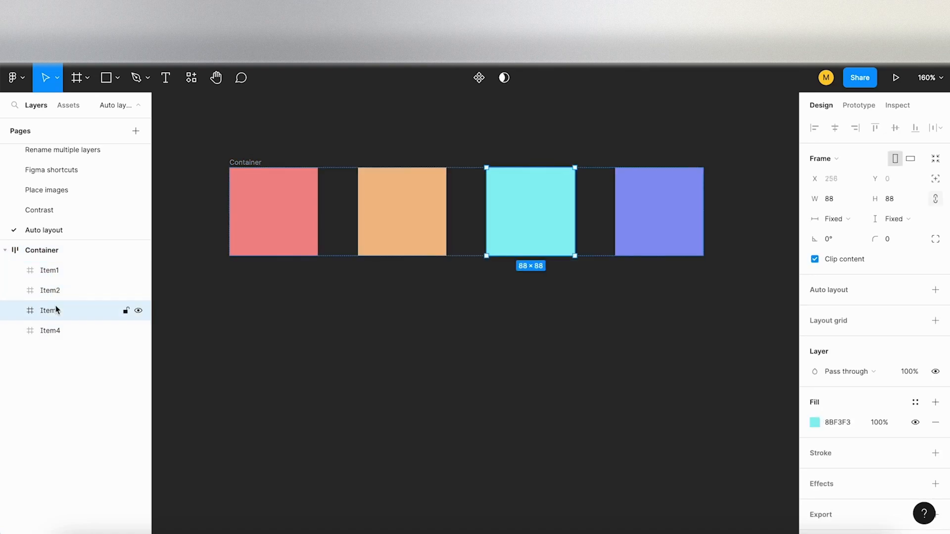
pyautogui.click(59, 329)
pyautogui.click(78, 272)
pyautogui.click(76, 291)
pyautogui.click(76, 311)
pyautogui.click(77, 331)
pyautogui.click(409, 293)
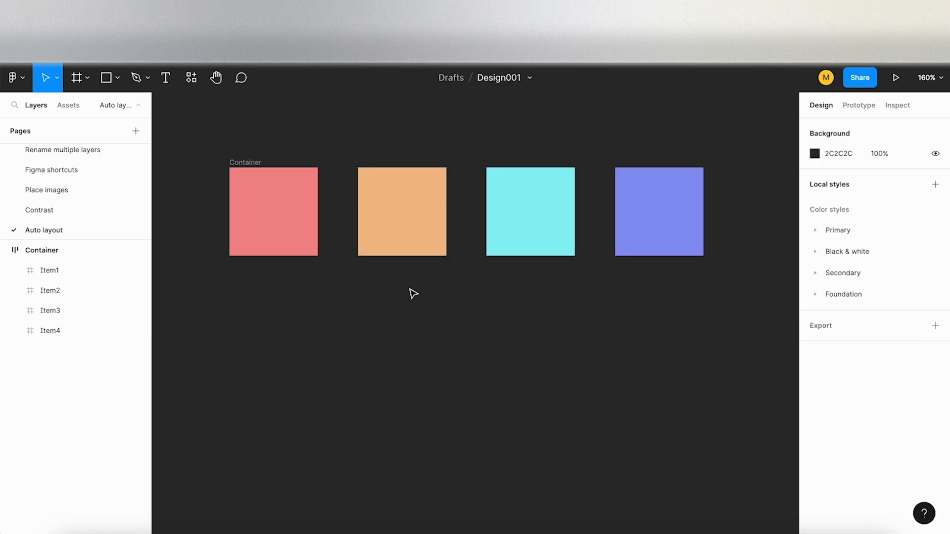
# - Add a white FFFFFF fill to the Container frame
pyautogui.scroll(-3, 396, 284)
pyautogui.click(290, 205)
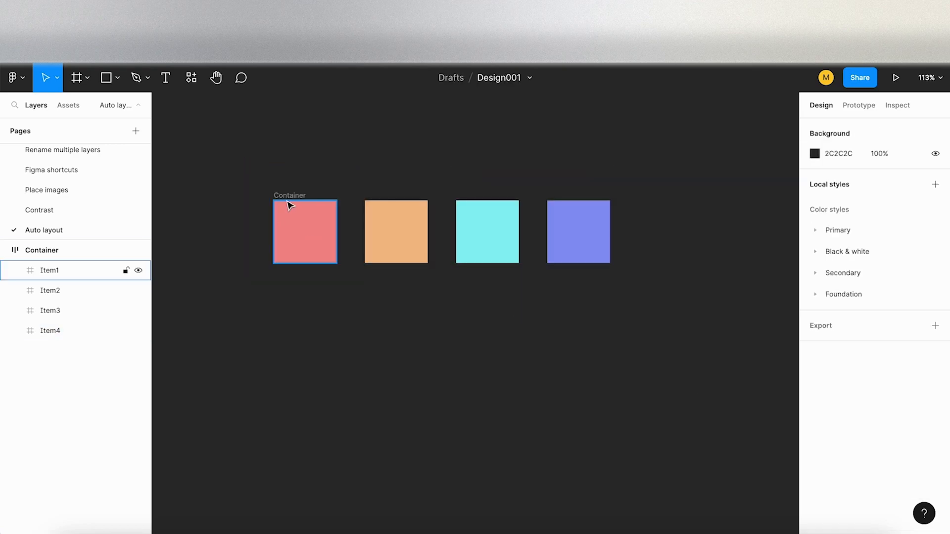
pyautogui.click(291, 195)
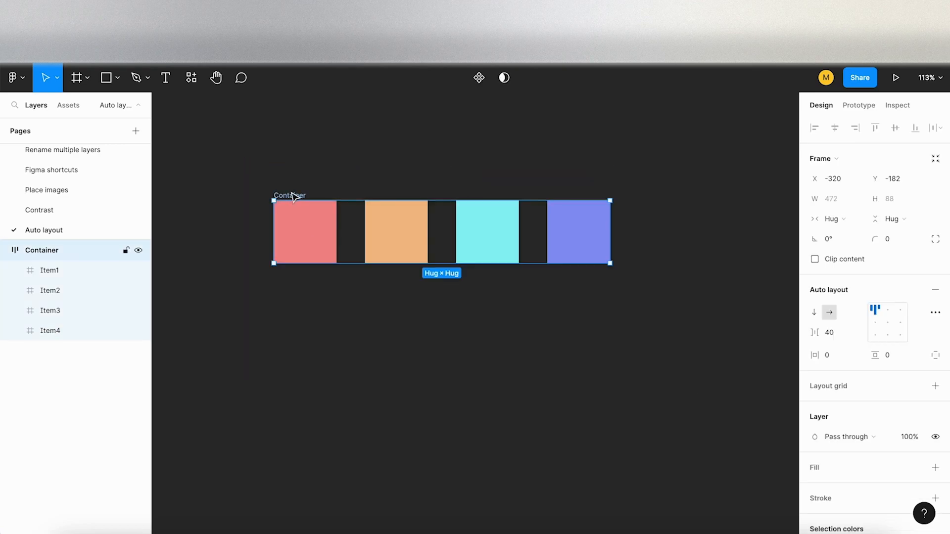
pyautogui.click(936, 468)
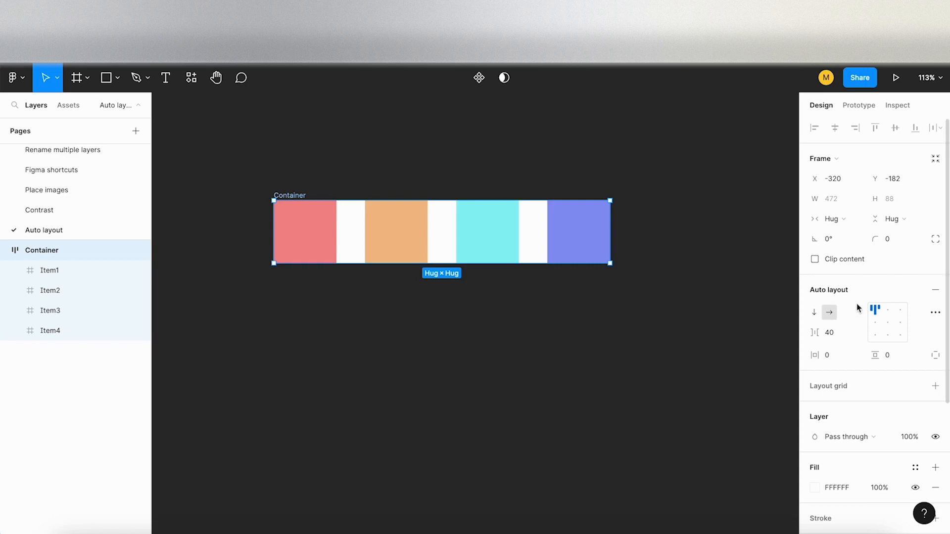
# - Try the vertical direction for the Container's auto layout and return it to horizontal
pyautogui.click(813, 312)
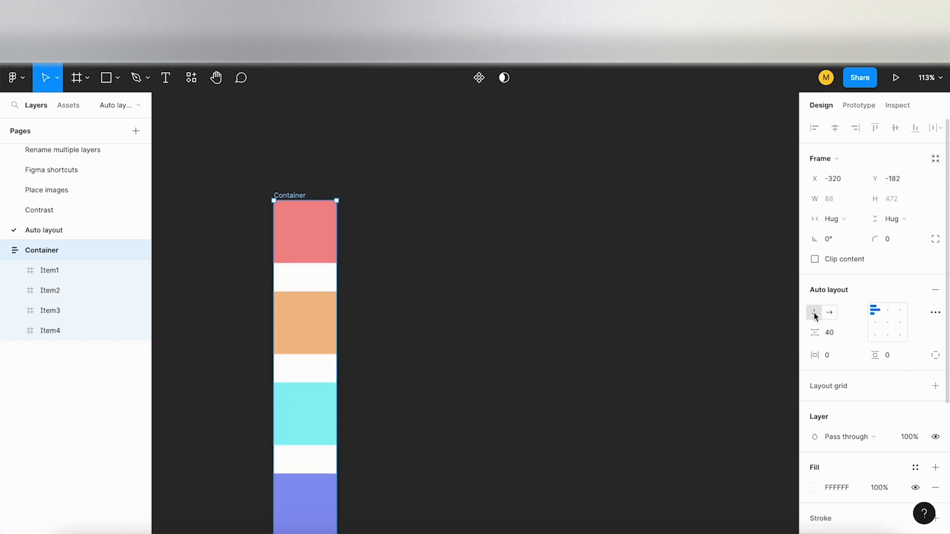
pyautogui.scroll(-3, 609, 304)
pyautogui.hscroll(-1, 609, 304)
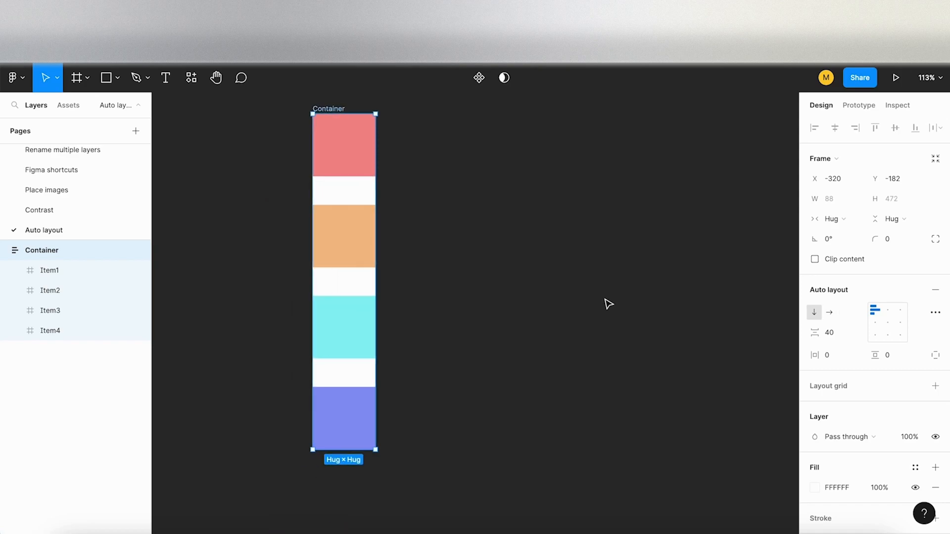
pyautogui.click(829, 313)
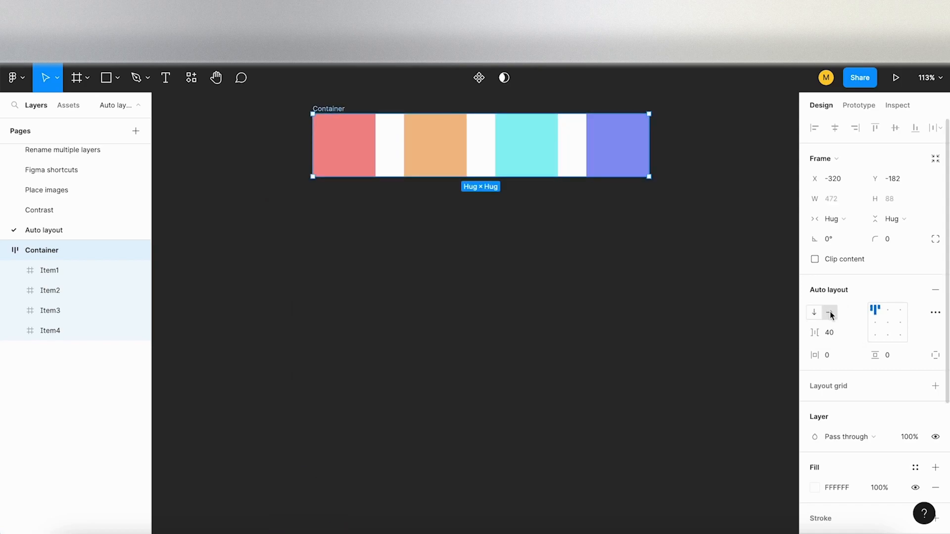
# - Set the horizontal space between the Container's items to 48
pyautogui.scroll(3, 610, 301)
pyautogui.hscroll(2, 610, 301)
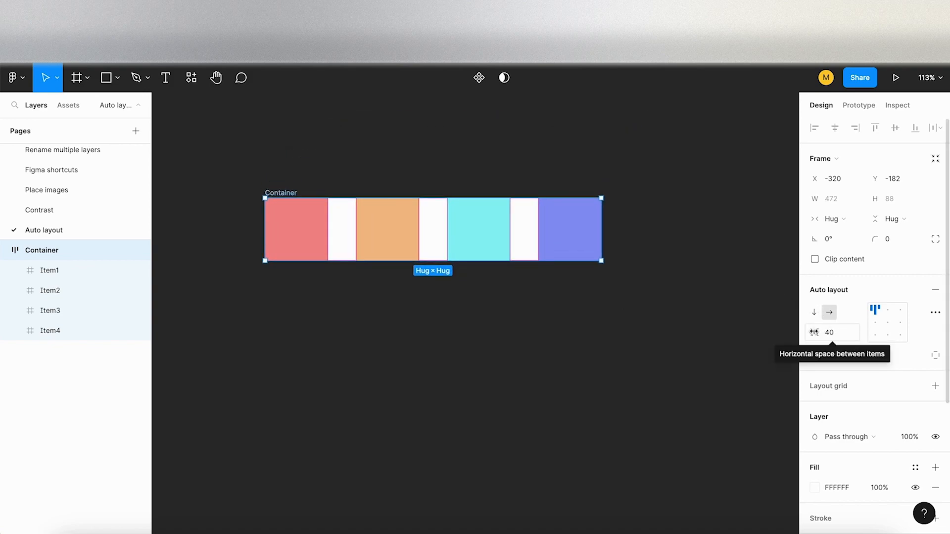
pyautogui.moveTo(814, 332); pyautogui.dragTo(832, 340)
pyautogui.click(836, 336)
pyautogui.write('48')
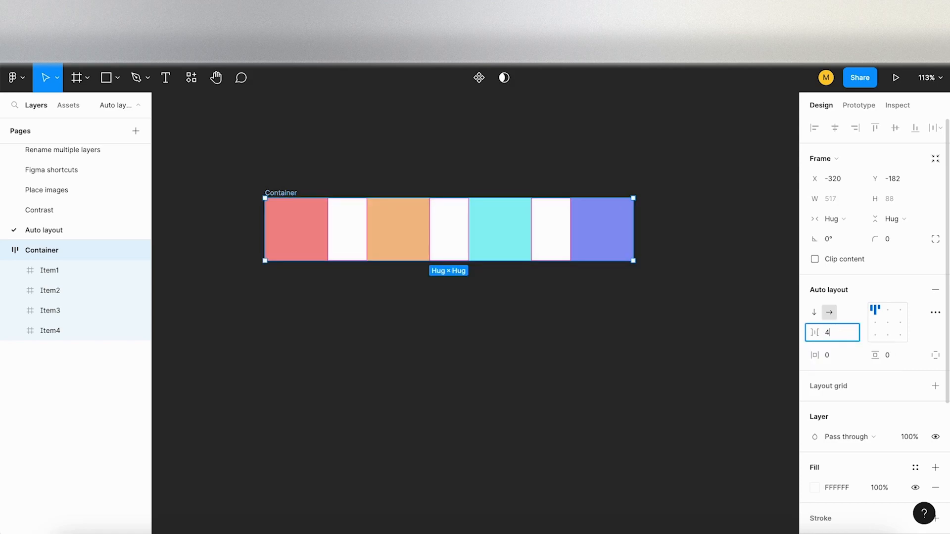
pyautogui.press('Return')
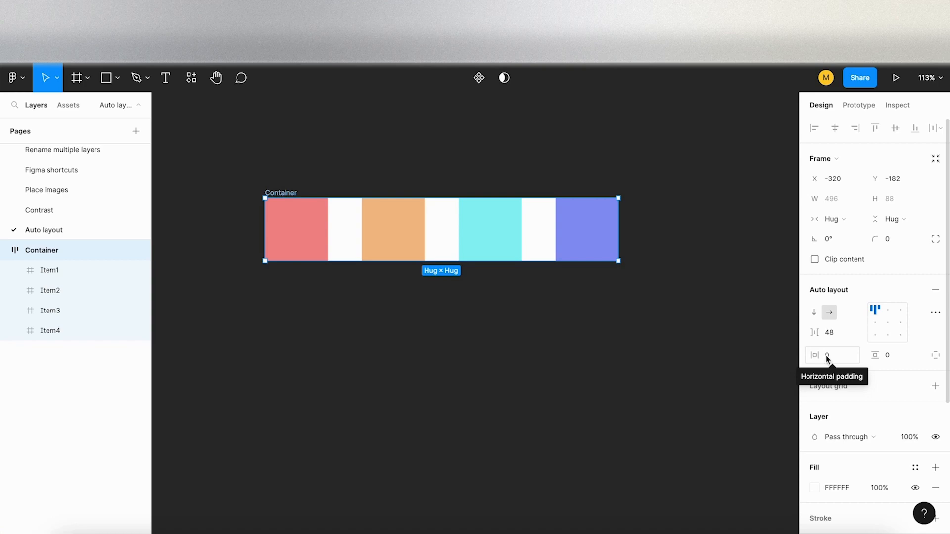
# - Set the Container's horizontal and vertical padding to 48, and briefly show the separate padding values for each side
pyautogui.click(841, 355)
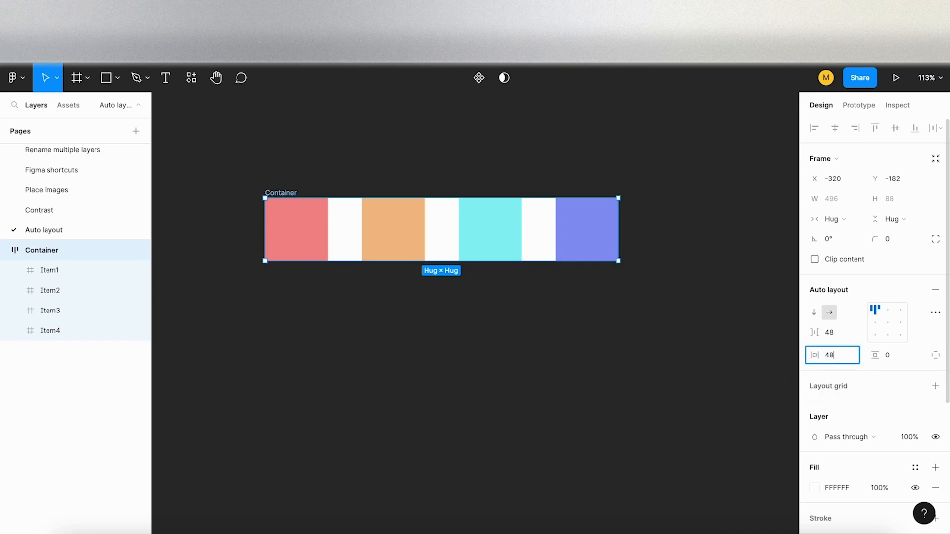
pyautogui.press('Return')
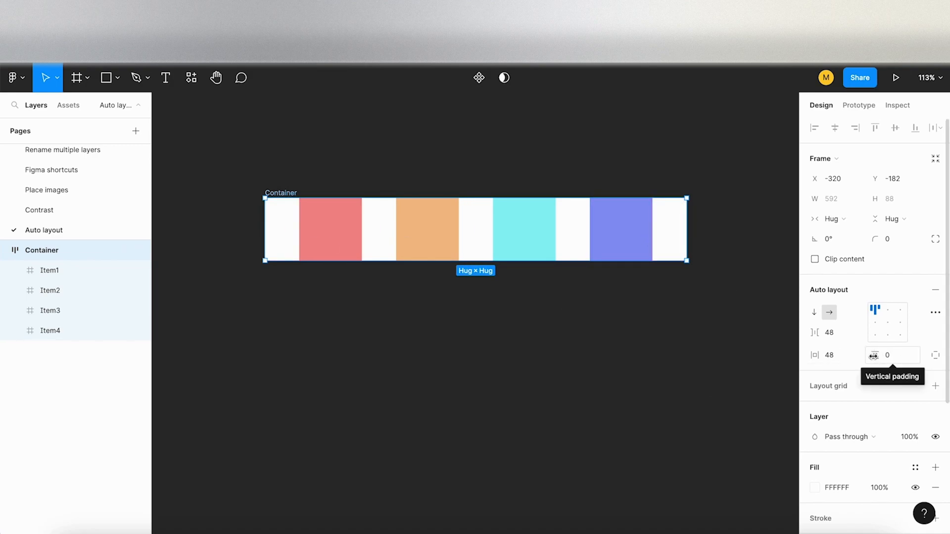
pyautogui.click(897, 355)
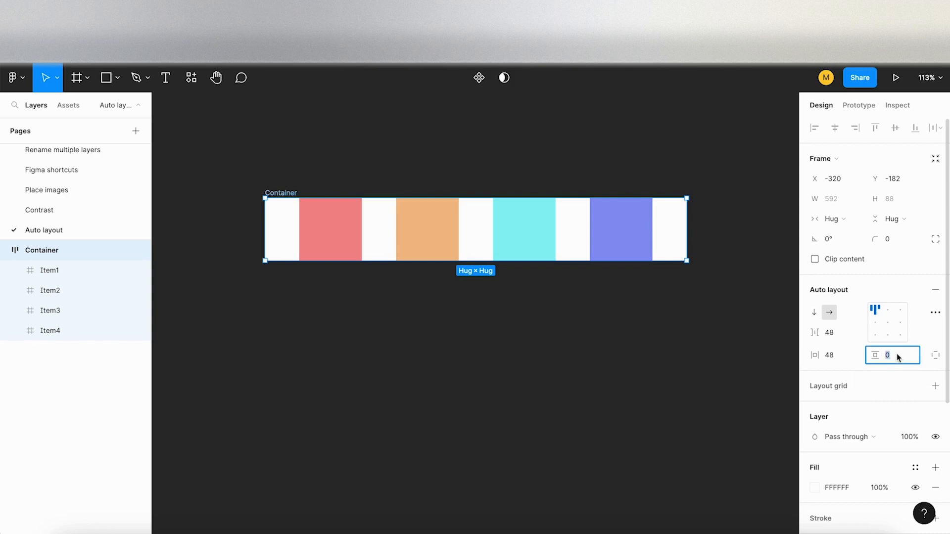
pyautogui.press('Return')
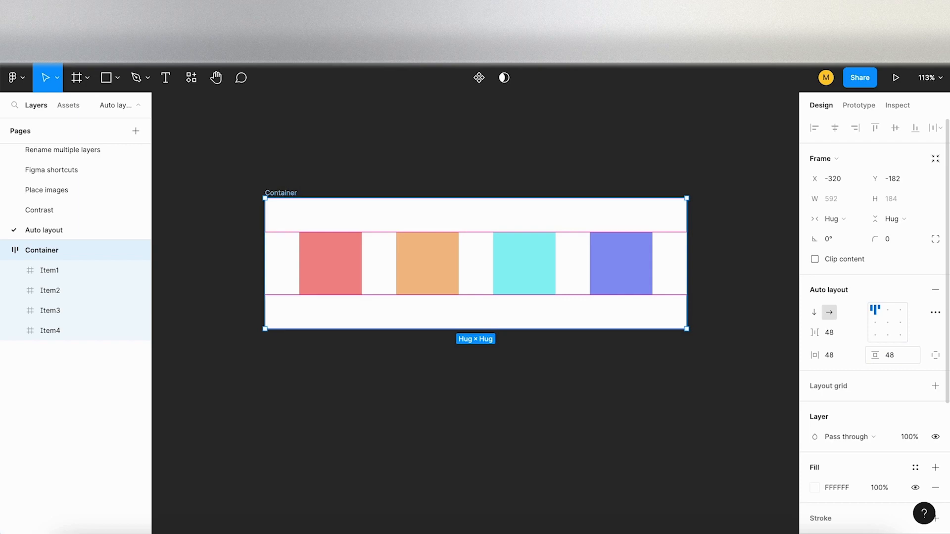
pyautogui.click(935, 356)
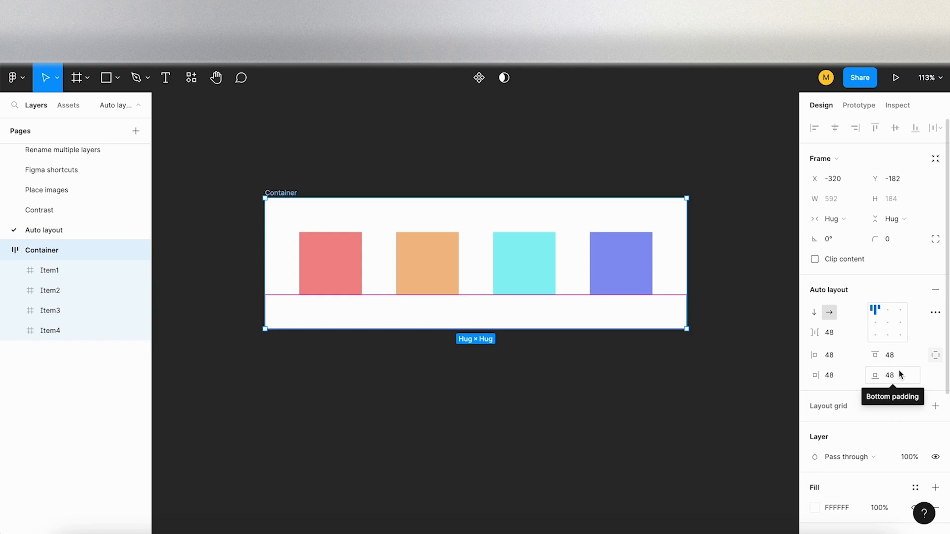
pyautogui.click(934, 356)
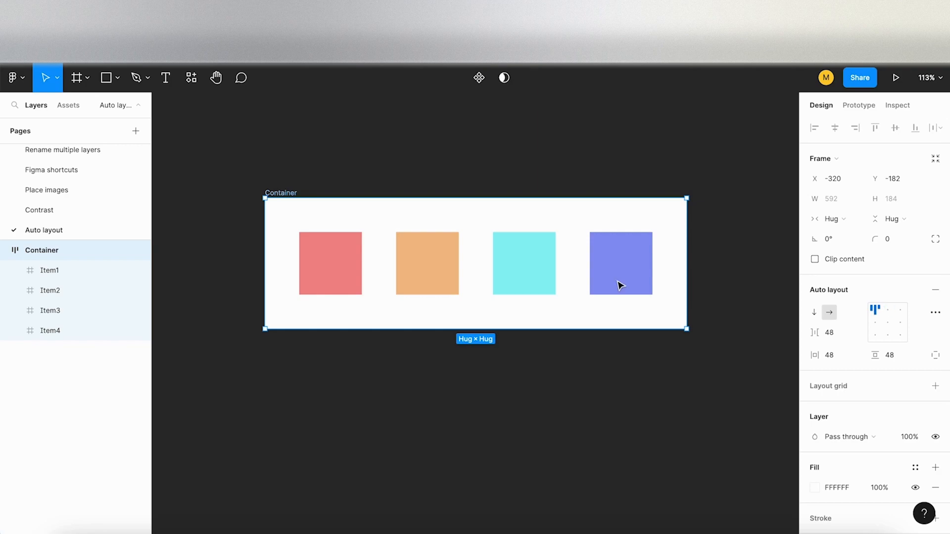
# - Enlarge the Container frame from its upper-left corner to about 831 × 351
pyautogui.scroll(-1, 391, 244)
pyautogui.scroll(2, 391, 245)
pyautogui.hscroll(-1, 391, 244)
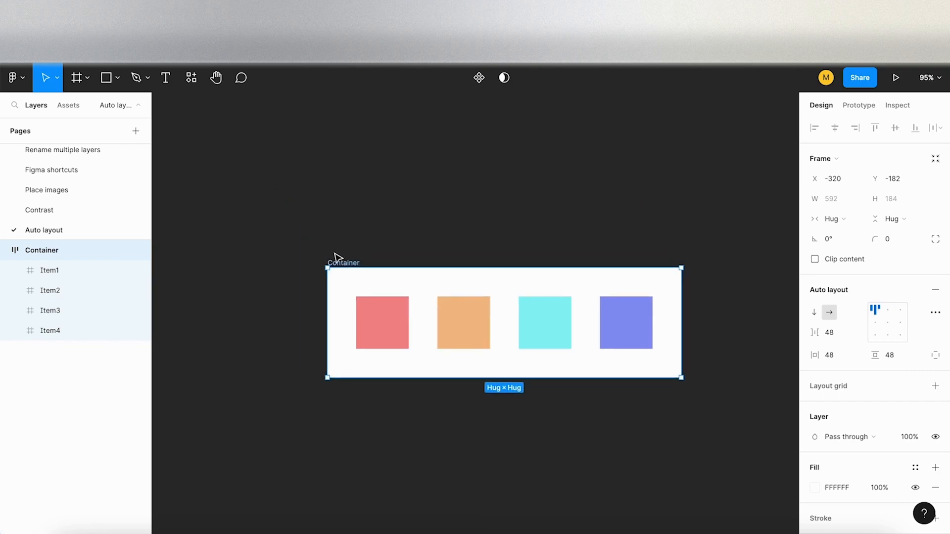
pyautogui.moveTo(327, 267); pyautogui.dragTo(184, 169)
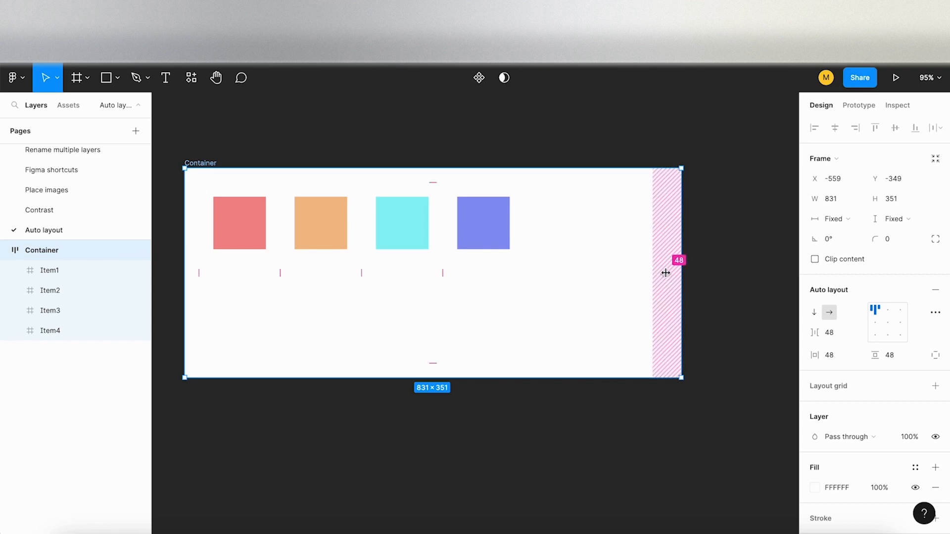
# - Try the top, middle and bottom alignment options for the Container's items and finish by centering them both horizontally and vertically
pyautogui.hscroll(-3, 591, 278)
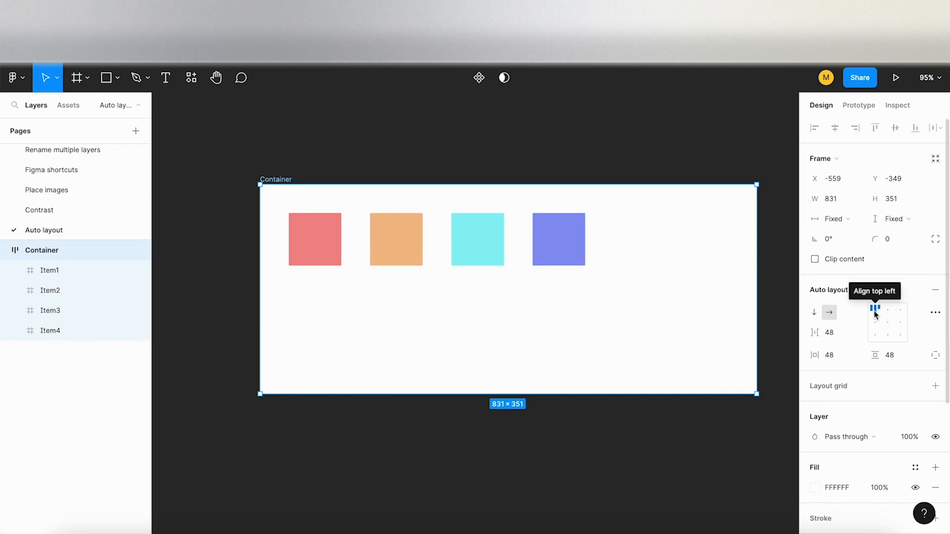
pyautogui.click(887, 308)
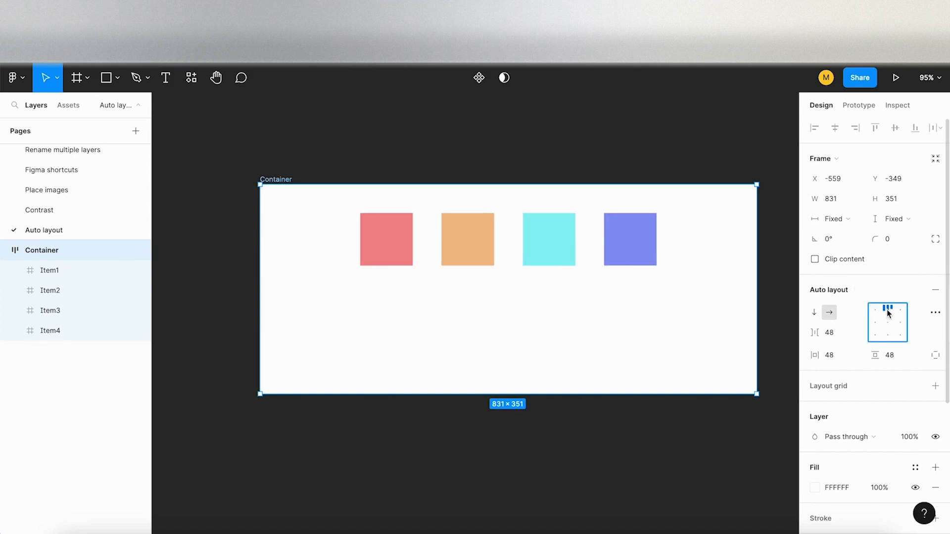
pyautogui.click(900, 309)
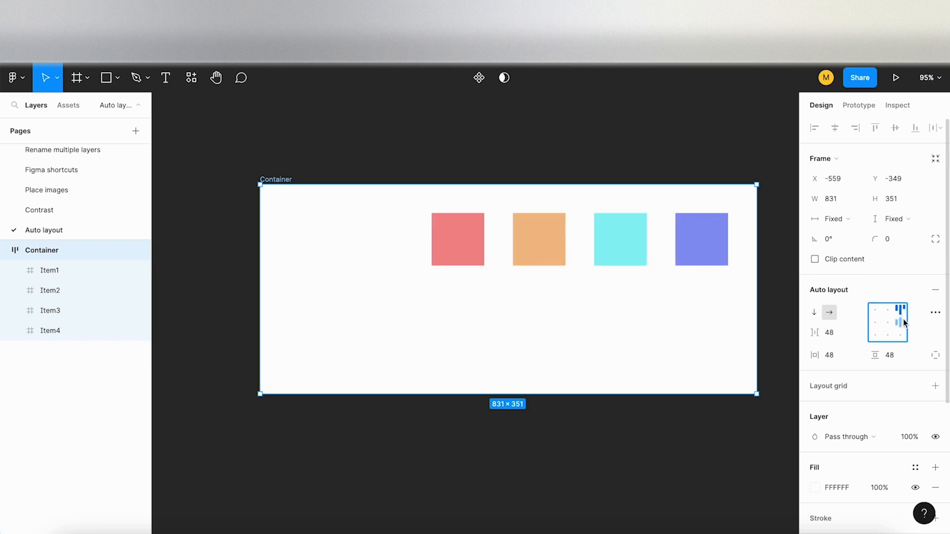
pyautogui.click(903, 323)
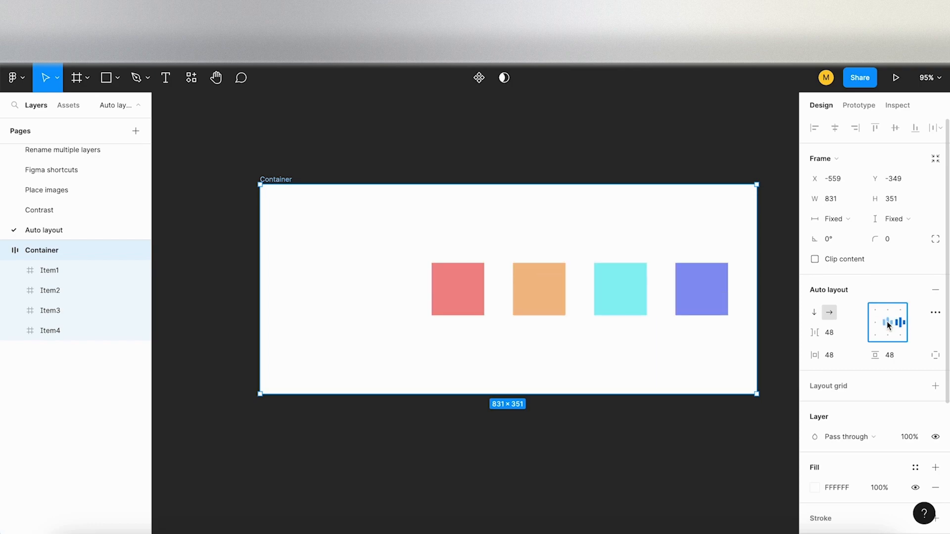
pyautogui.click(887, 323)
pyautogui.click(873, 323)
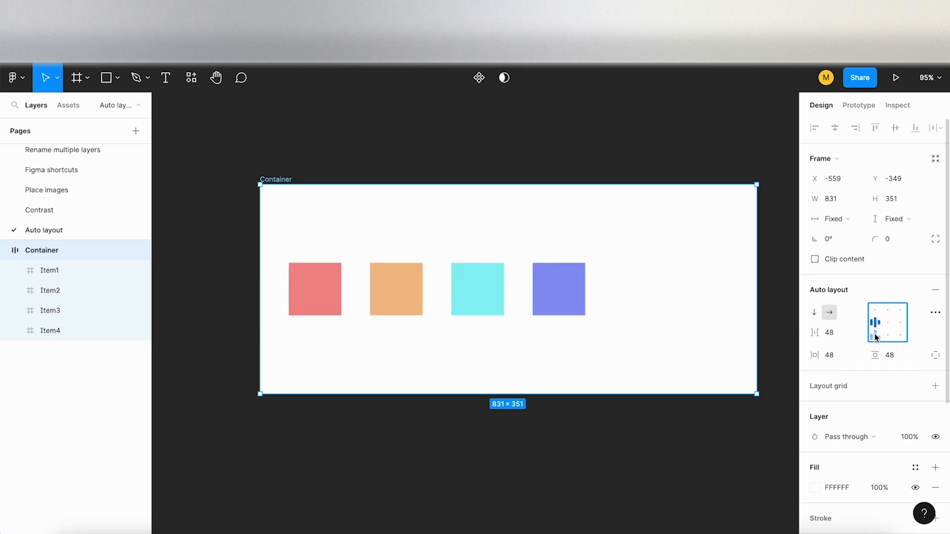
pyautogui.click(874, 335)
pyautogui.click(888, 335)
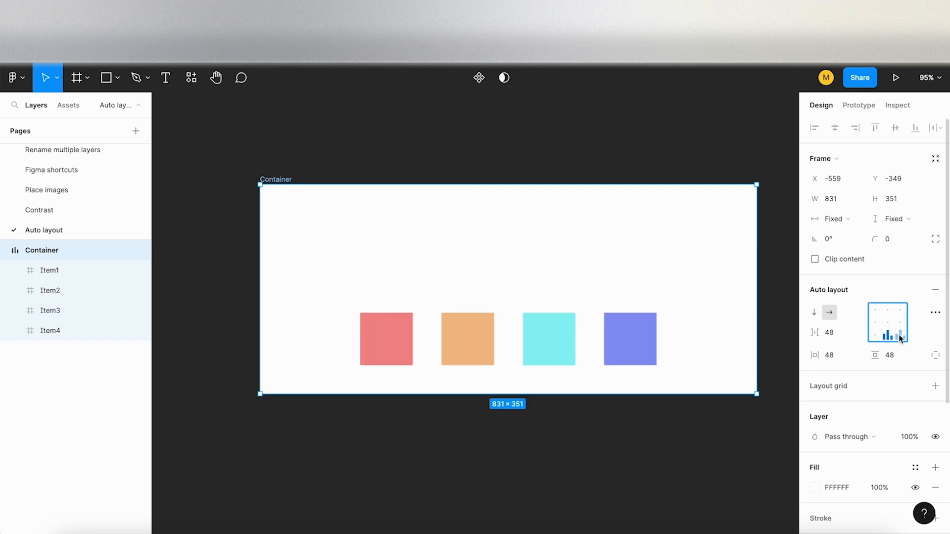
pyautogui.click(901, 336)
pyautogui.click(887, 323)
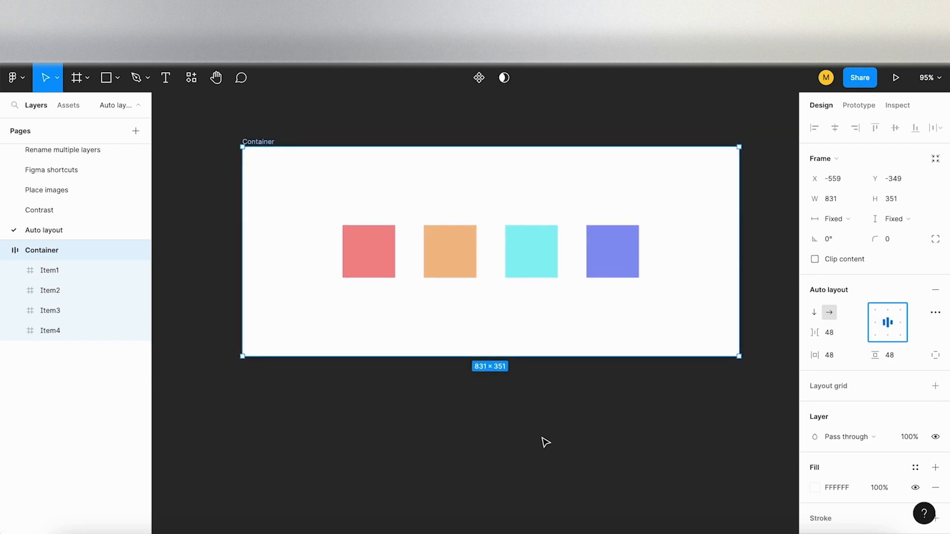
# - Align the Container's items to the middle left and set its auto layout spacing mode to Space between
pyautogui.click(874, 322)
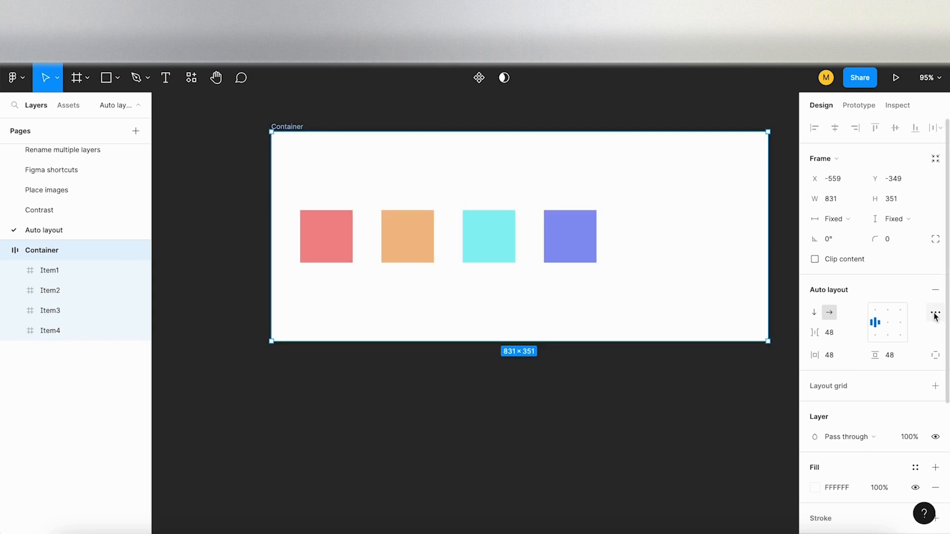
pyautogui.click(935, 314)
pyautogui.moveTo(691, 420)
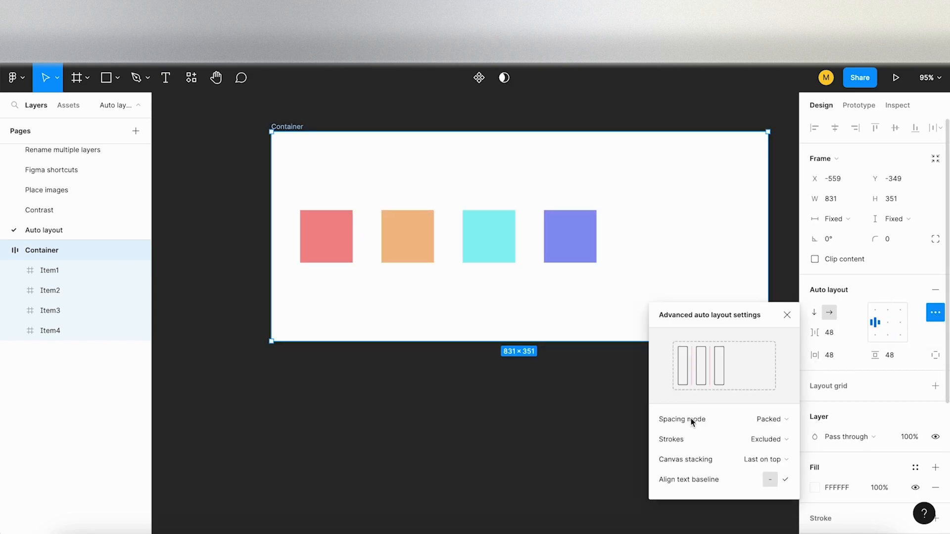
pyautogui.click(776, 421)
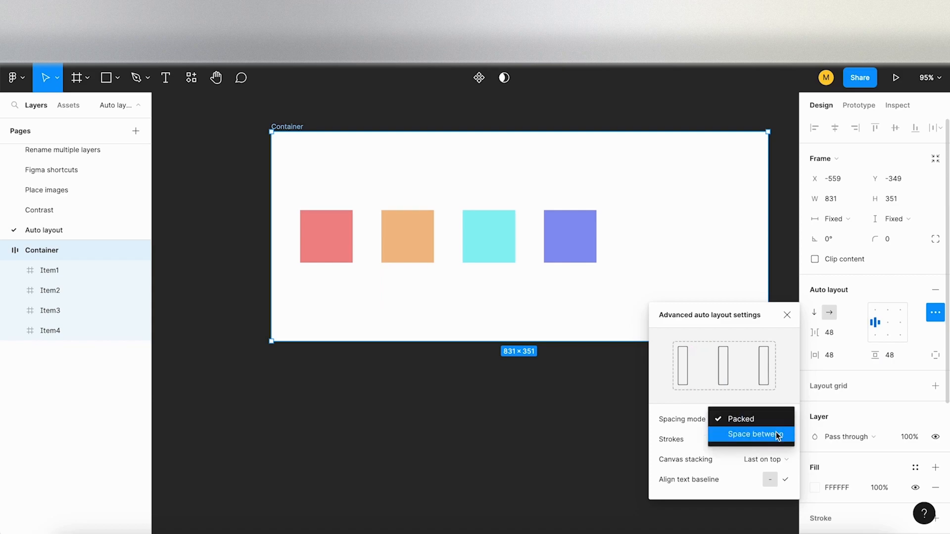
pyautogui.click(776, 430)
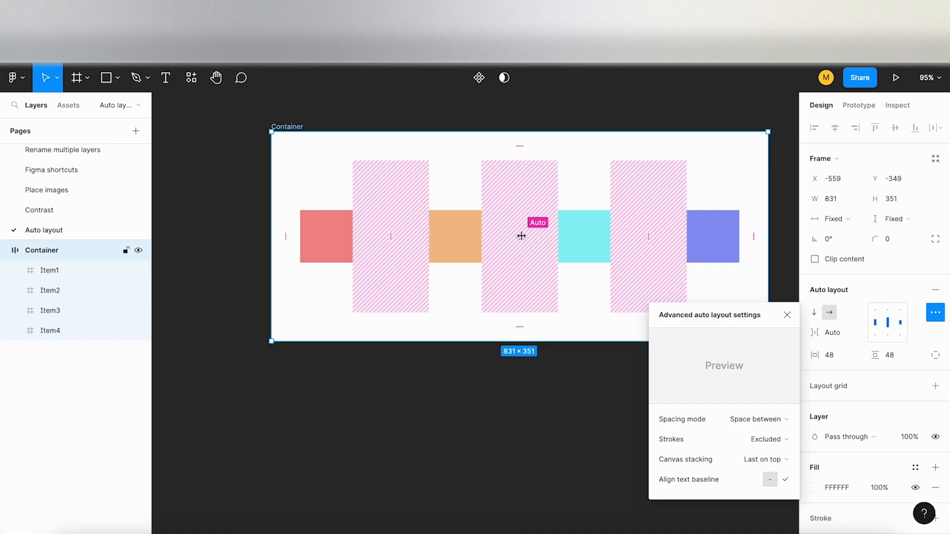
# - Show the strokes choices in the Container's advanced auto layout settings and close them without choosing another option
pyautogui.click(767, 440)
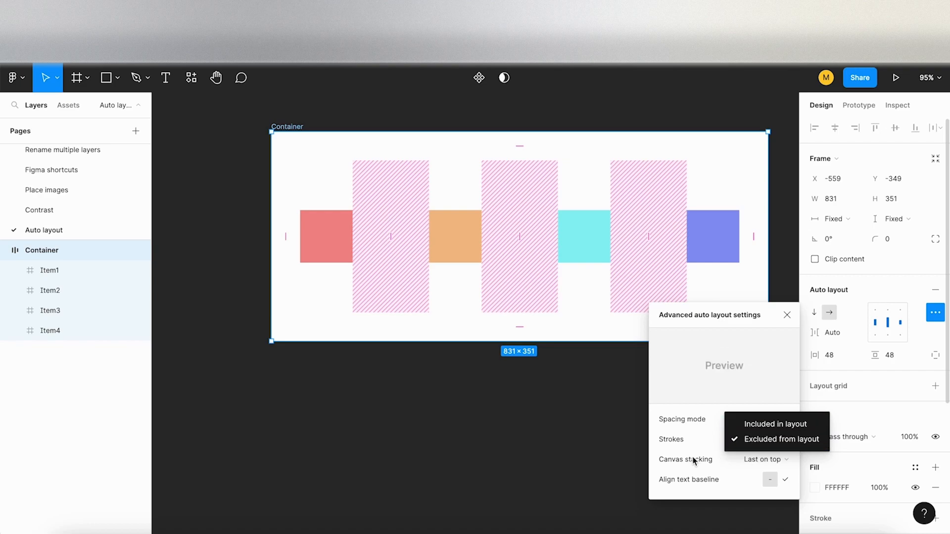
pyautogui.click(696, 438)
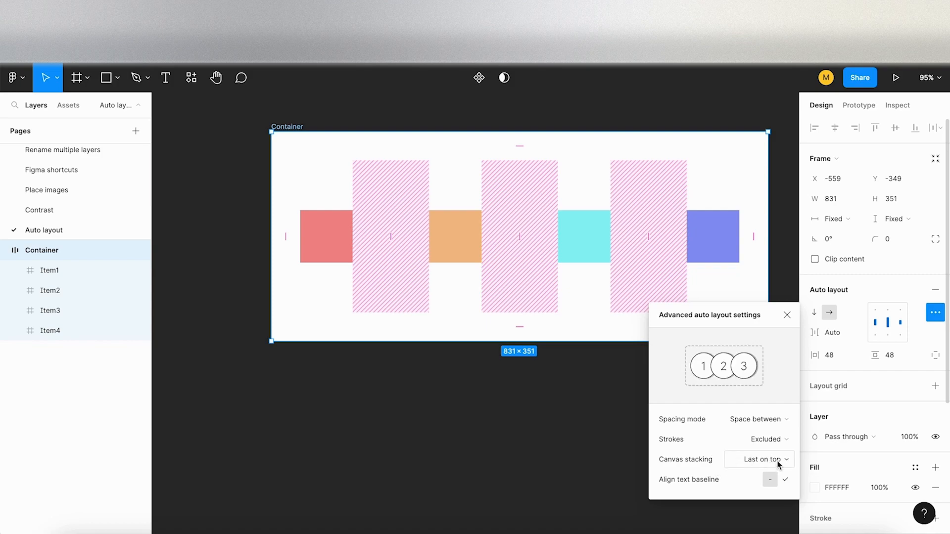
pyautogui.click(455, 398)
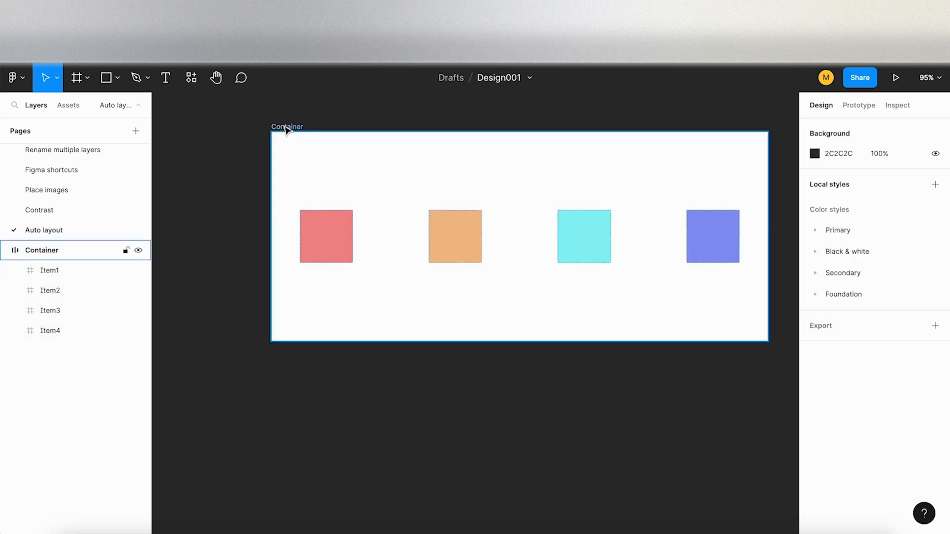
# - Duplicate the Container directly below the original and set the copy's spacing mode to Packed
pyautogui.moveTo(288, 127); pyautogui.dragTo(287, 379)
pyautogui.hotkey('shift', '2')
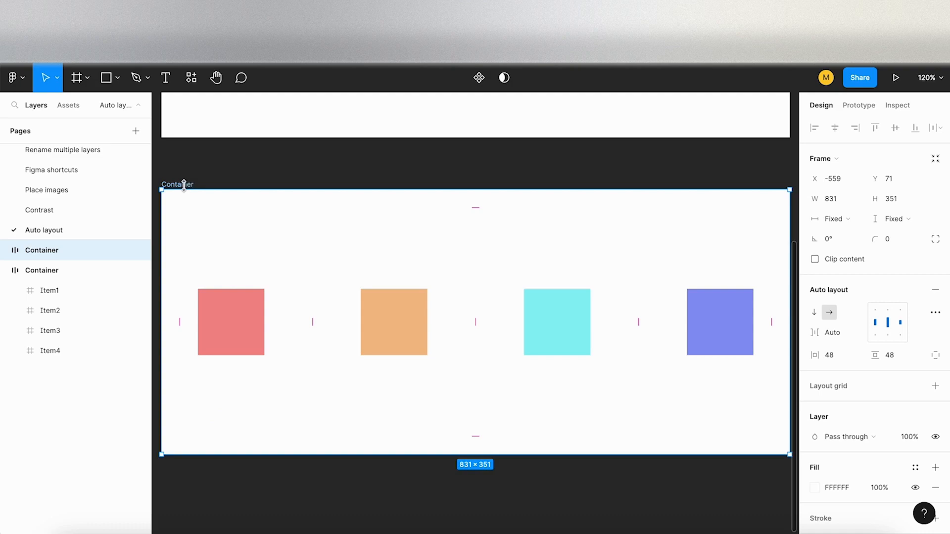
pyautogui.click(934, 313)
pyautogui.click(771, 419)
pyautogui.click(761, 404)
# - Set the spacing between the copied Container's items to -12 so they overlap, and close the advanced settings
pyautogui.hscroll(-1, 422, 377)
pyautogui.scroll(4, 422, 378)
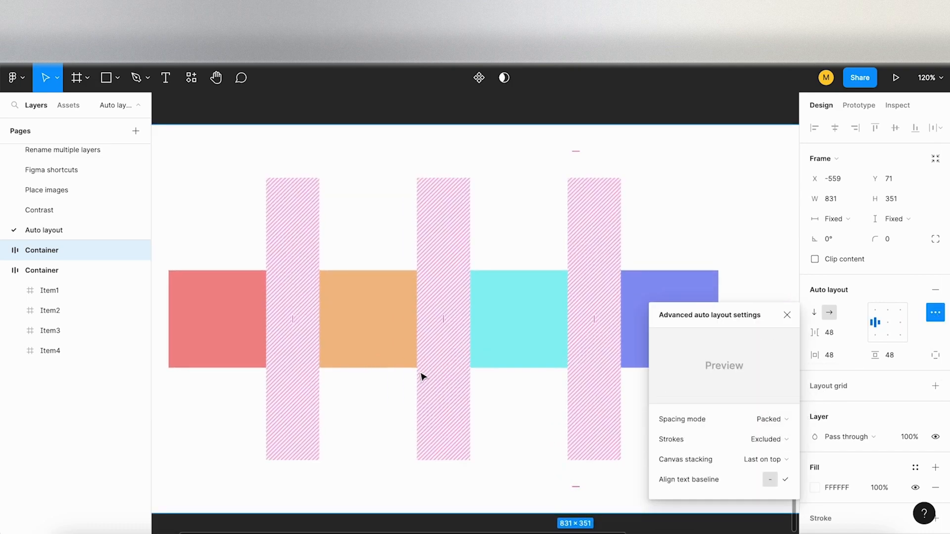
pyautogui.scroll(-1, 422, 377)
pyautogui.moveTo(814, 332); pyautogui.dragTo(744, 331)
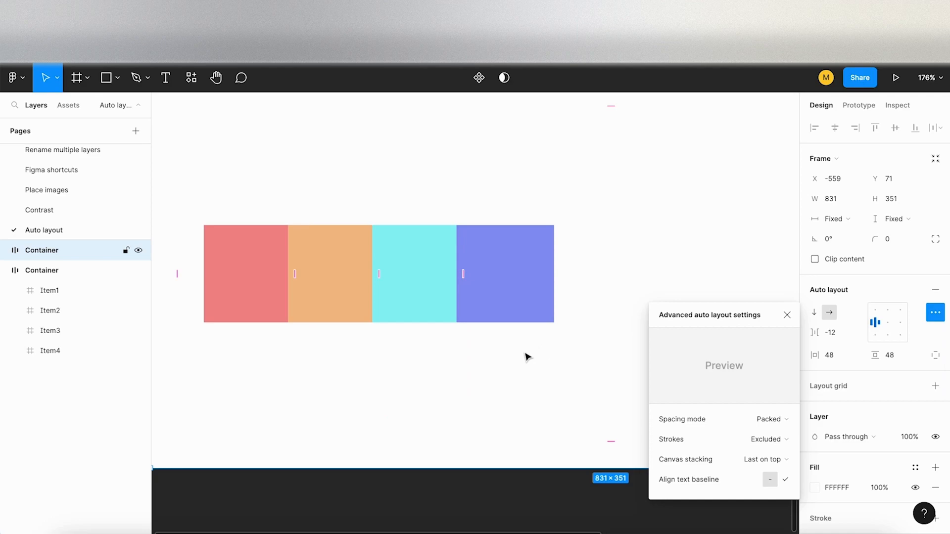
pyautogui.scroll(2, 526, 356)
pyautogui.hscroll(-2, 526, 356)
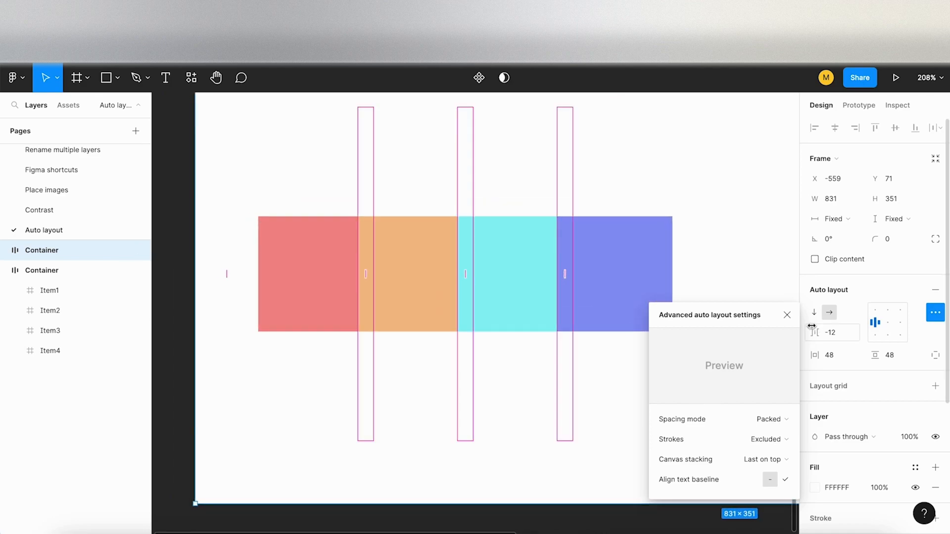
pyautogui.click(787, 316)
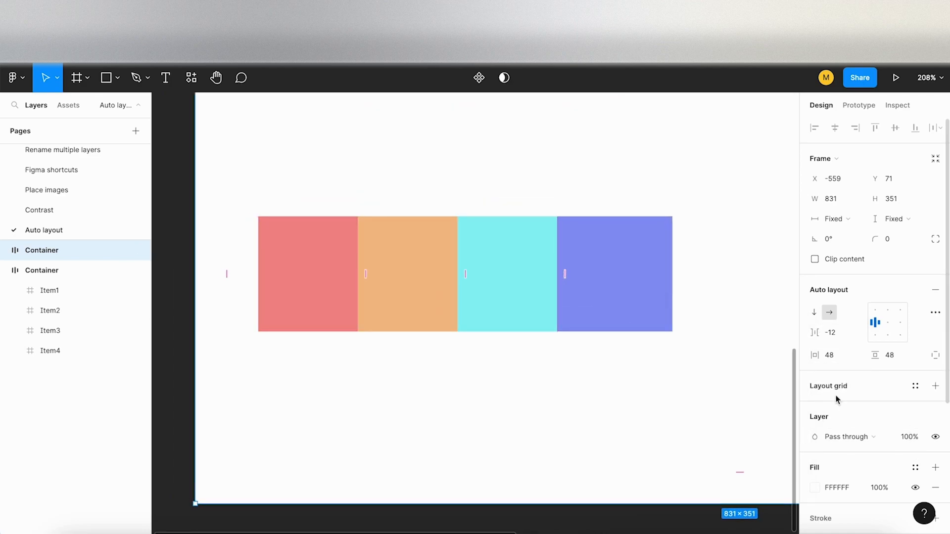
# - Add a 1 px black inside stroke to Item1 through Item4 in the copied Container
pyautogui.click(4, 250)
pyautogui.click(50, 271)
pyautogui.click(75, 329)
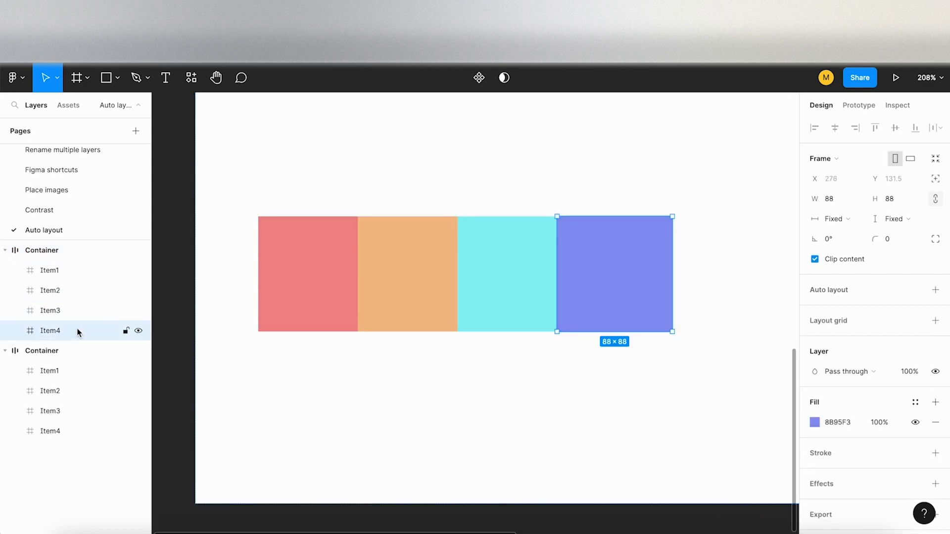
pyautogui.keyDown('shift'); pyautogui.click(83, 271); pyautogui.keyUp('shift')
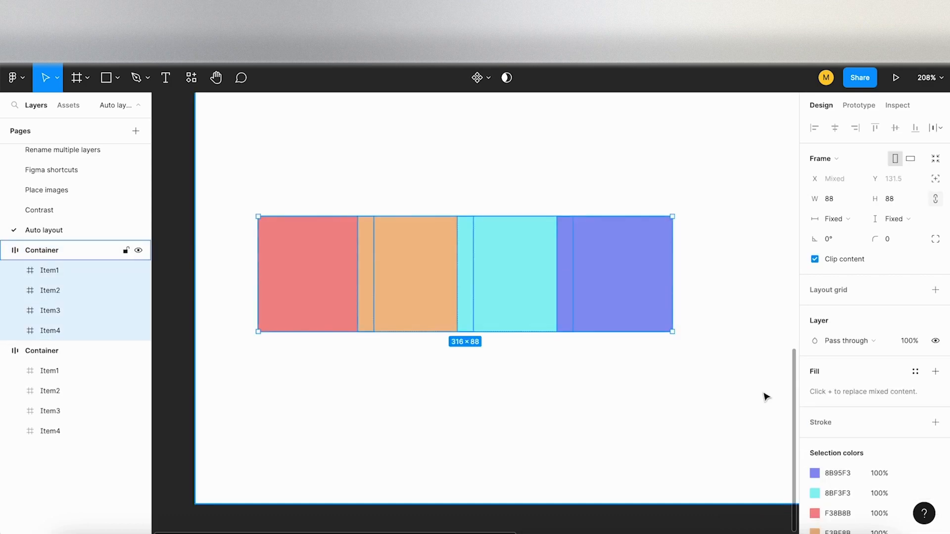
pyautogui.click(935, 423)
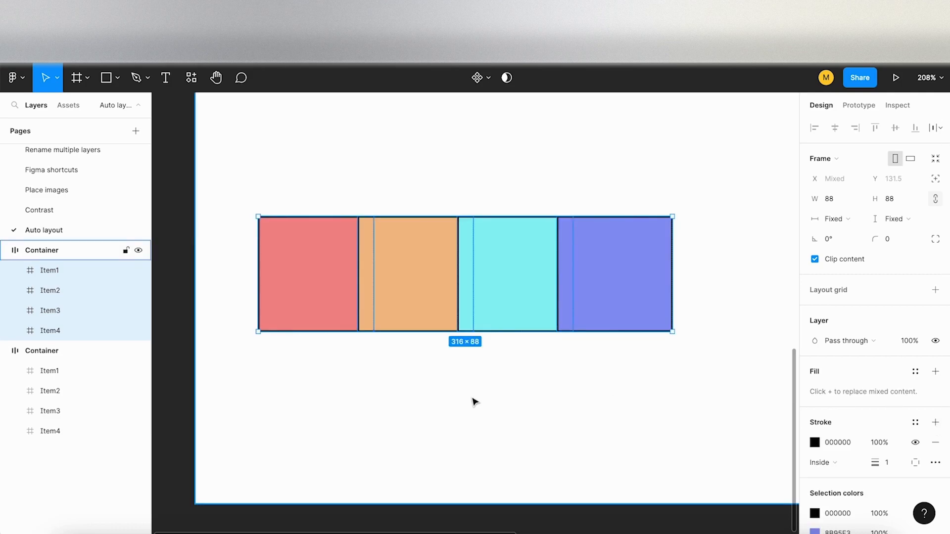
pyautogui.scroll(5, 473, 398)
# - Set the copied Container's canvas stacking to First on top in its advanced auto layout settings
pyautogui.hotkey('shift', 'Return')
pyautogui.scroll(-3, 337, 290)
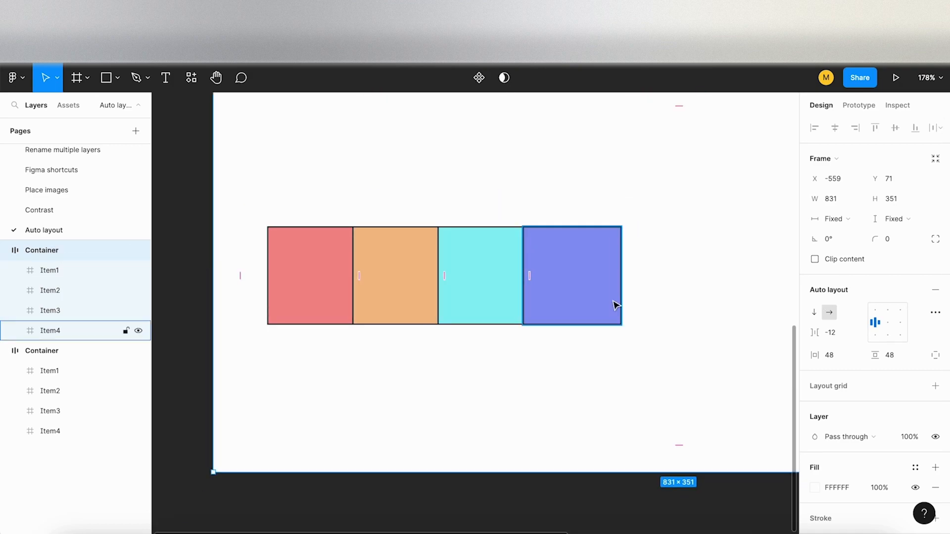
pyautogui.scroll(-3, 615, 307)
pyautogui.hscroll(2, 615, 304)
pyautogui.scroll(2, 615, 303)
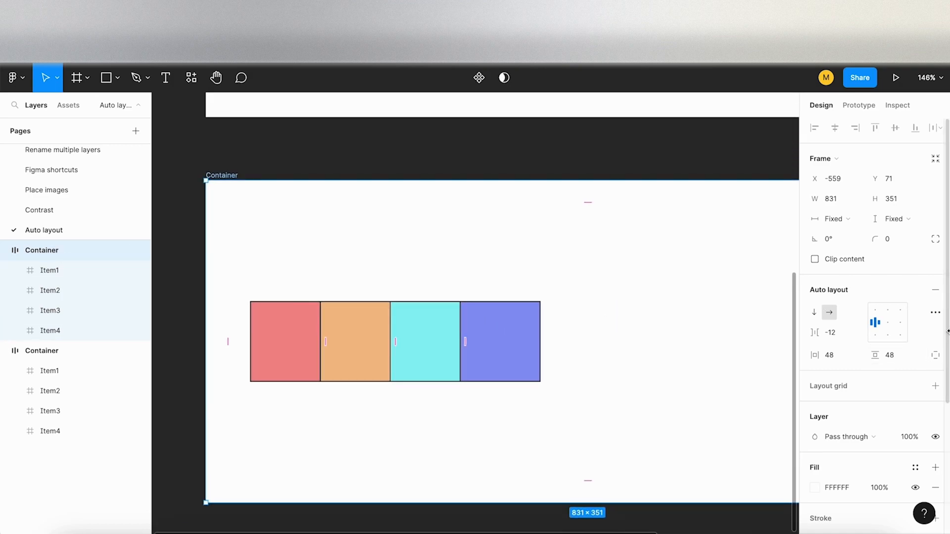
pyautogui.click(935, 312)
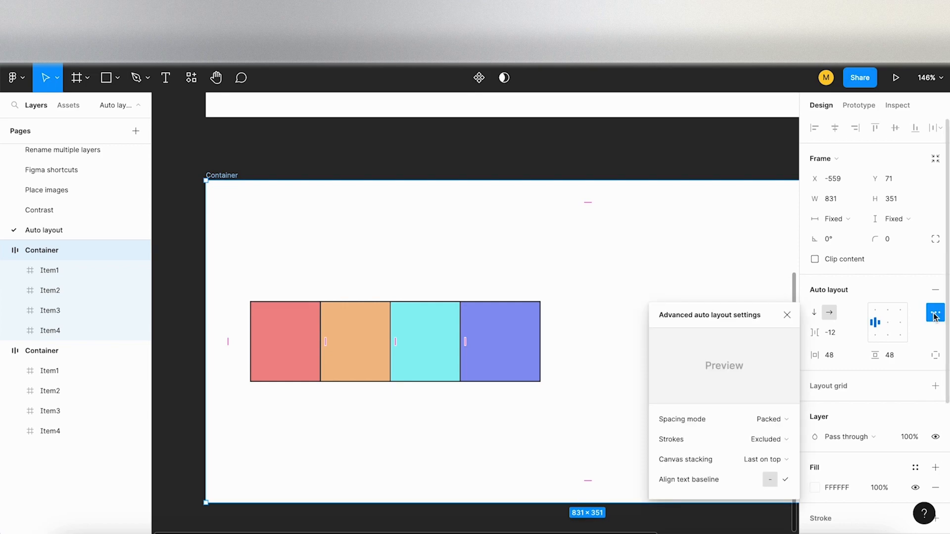
pyautogui.click(775, 460)
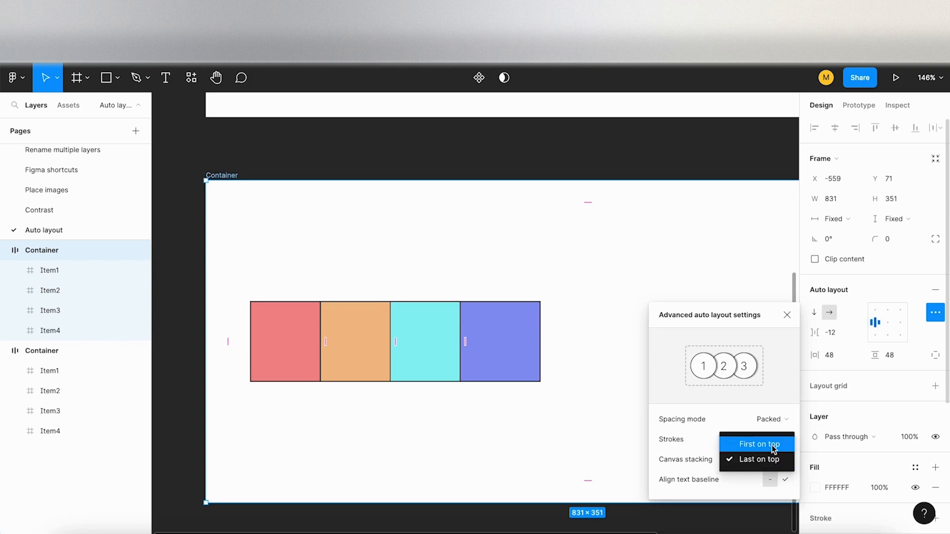
pyautogui.click(772, 444)
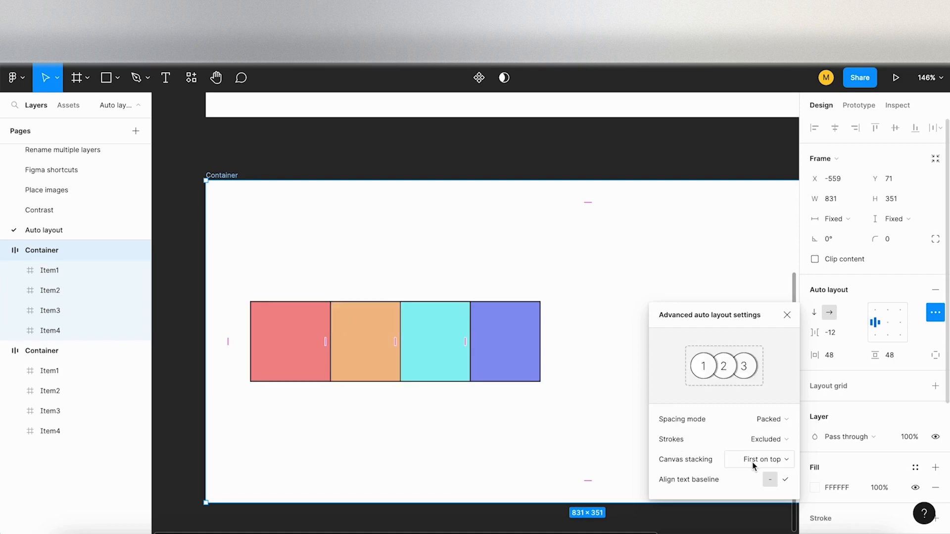
# - Switch canvas stacking to Last on top and back to First on top, and try the Align text baseline option
pyautogui.click(787, 460)
pyautogui.click(786, 473)
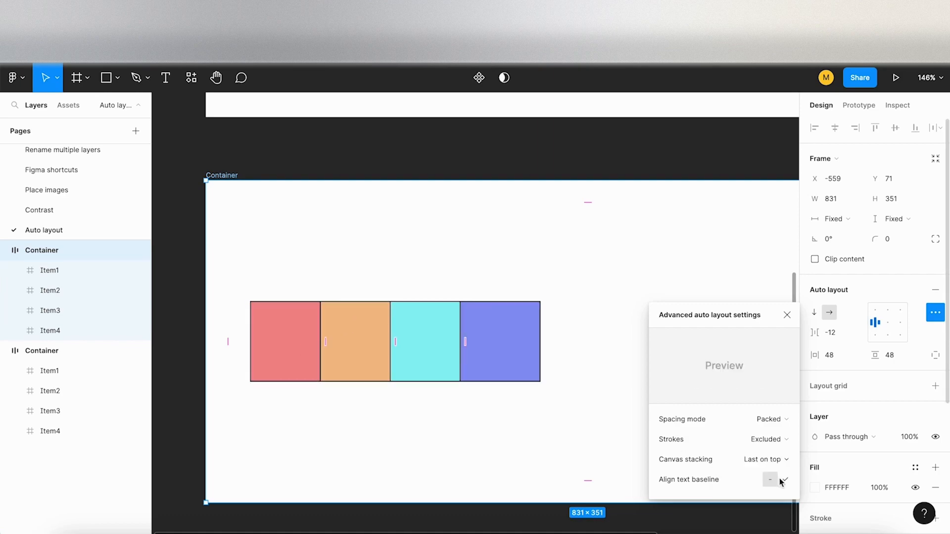
pyautogui.click(780, 461)
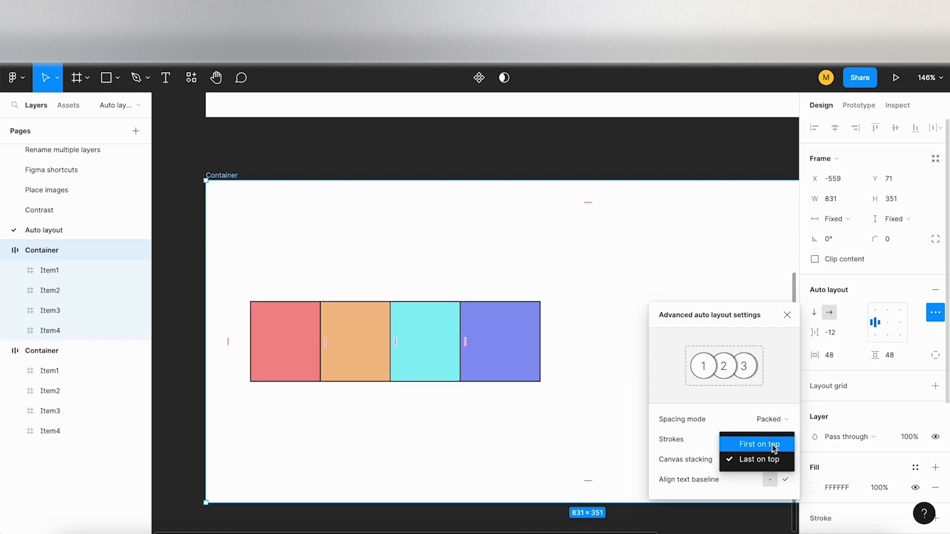
pyautogui.click(773, 445)
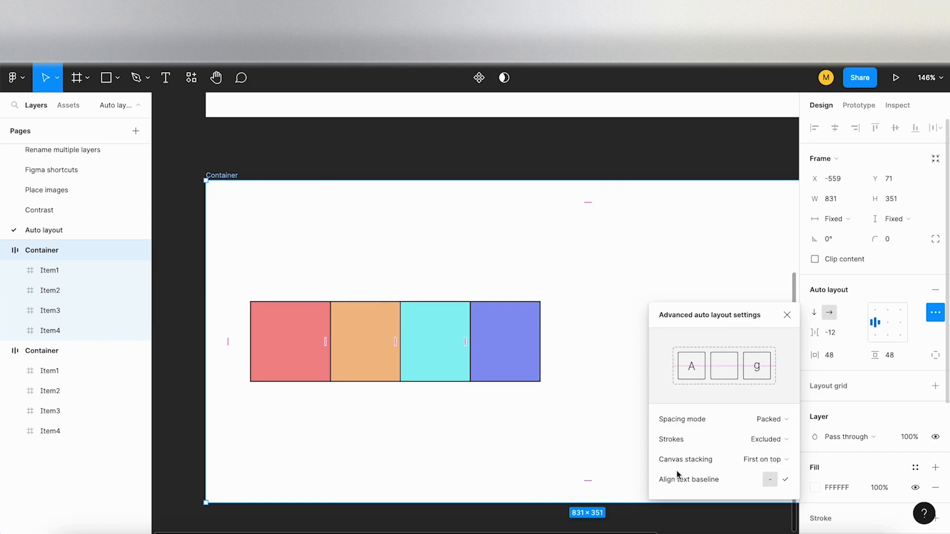
pyautogui.click(785, 480)
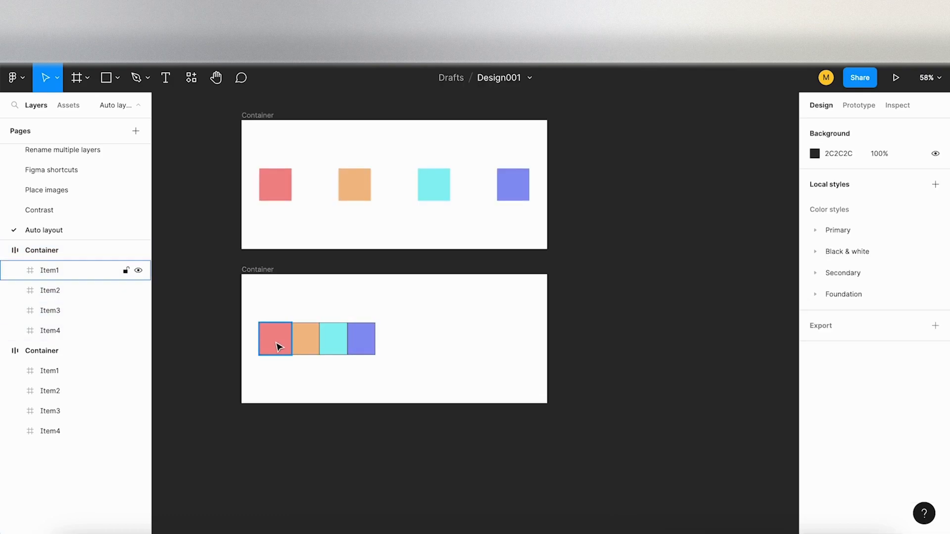
# - Select all four items in the lower Container and duplicate them onto the empty canvas to its right
pyautogui.click(263, 269)
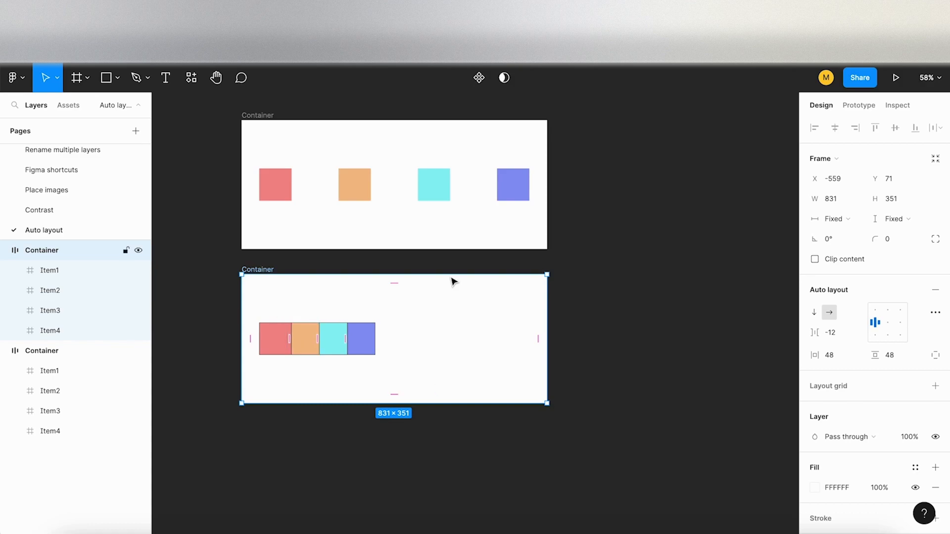
pyautogui.click(271, 348)
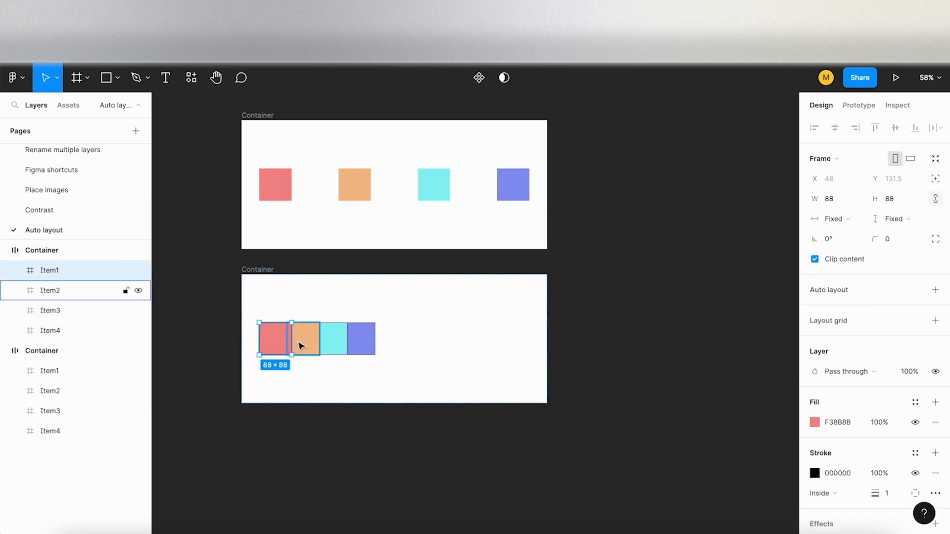
pyautogui.keyDown('shift'); pyautogui.click(306, 344); pyautogui.keyUp('shift')
pyautogui.keyDown('shift'); pyautogui.click(333, 346); pyautogui.keyUp('shift')
pyautogui.keyDown('shift'); pyautogui.click(366, 345); pyautogui.keyUp('shift')
pyautogui.moveTo(365, 341); pyautogui.dragTo(646, 343)
pyautogui.moveTo(492, 260); pyautogui.dragTo(743, 399)
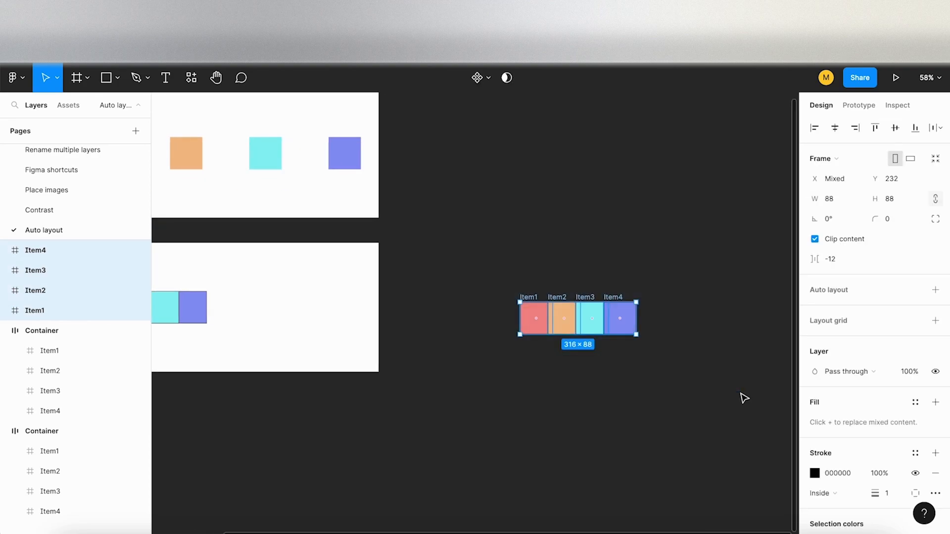
# - Group the four duplicated squares and expand the group to show its layers
pyautogui.hotkey('ctrl', 'g')
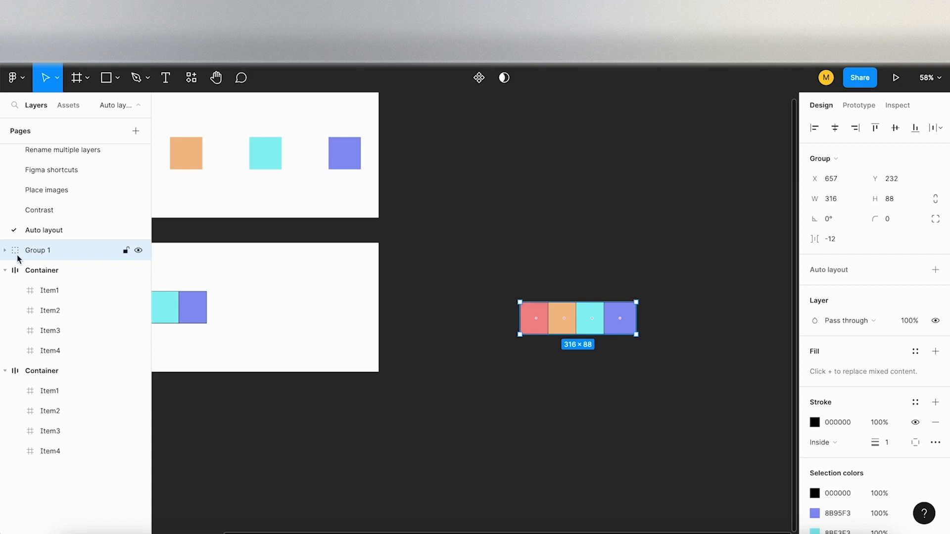
pyautogui.click(4, 250)
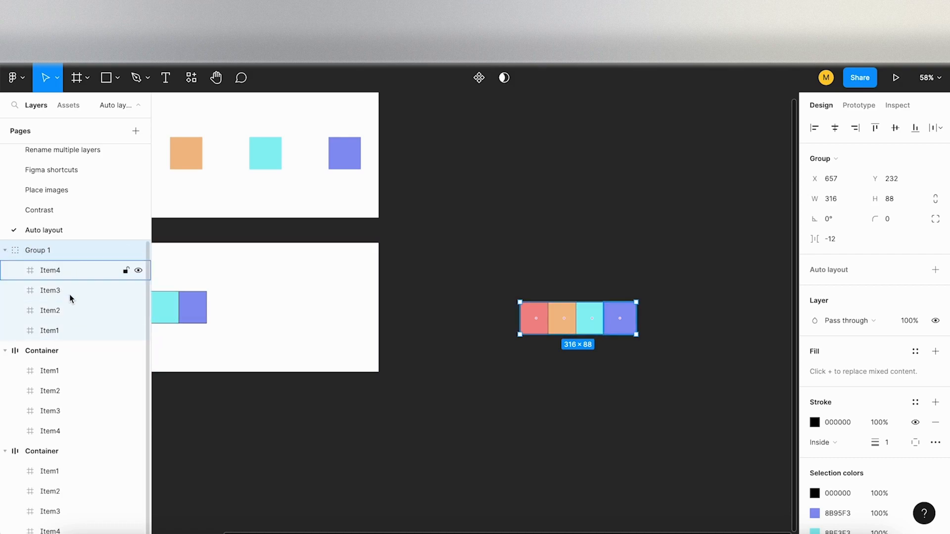
pyautogui.scroll(5, 627, 346)
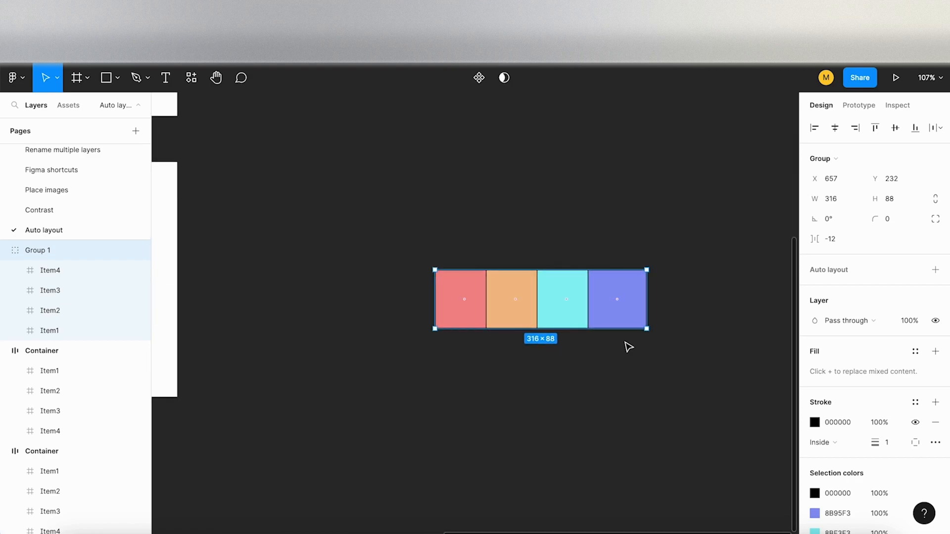
pyautogui.scroll(-4, 627, 345)
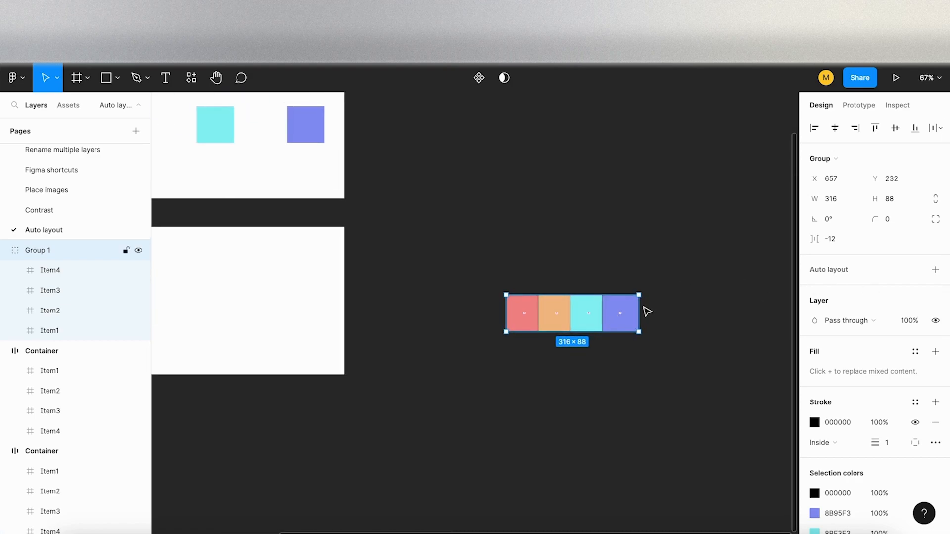
# - Add auto layout to the group of squares and increase the spacing between its items
pyautogui.click(935, 270)
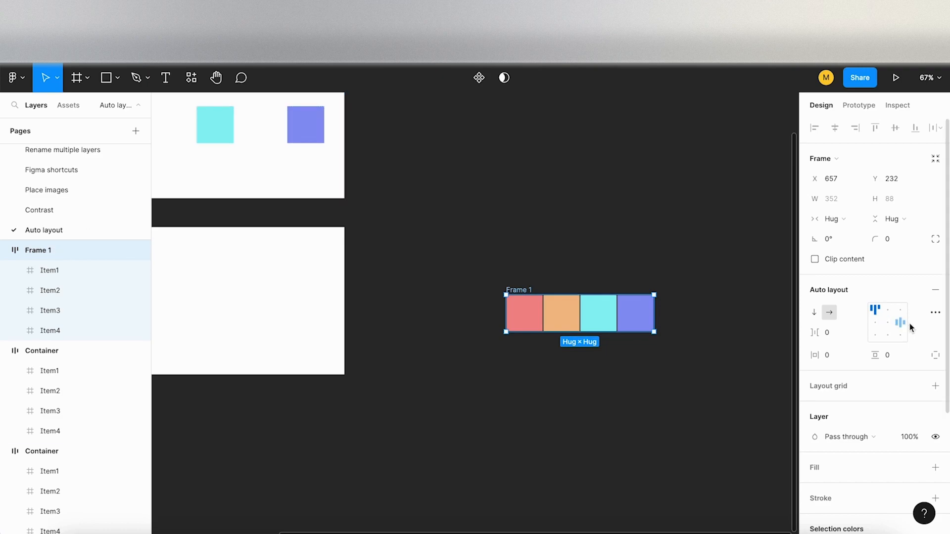
pyautogui.moveTo(814, 336); pyautogui.dragTo(871, 333)
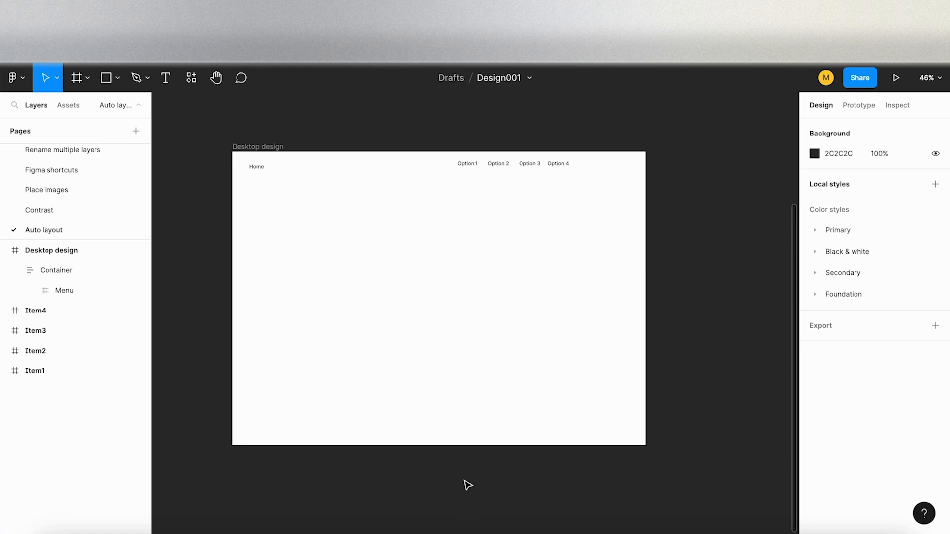
# - Examine the Desktop design's layer structure, expanding Container, Menu and Options and checking the Home text
pyautogui.click(304, 173)
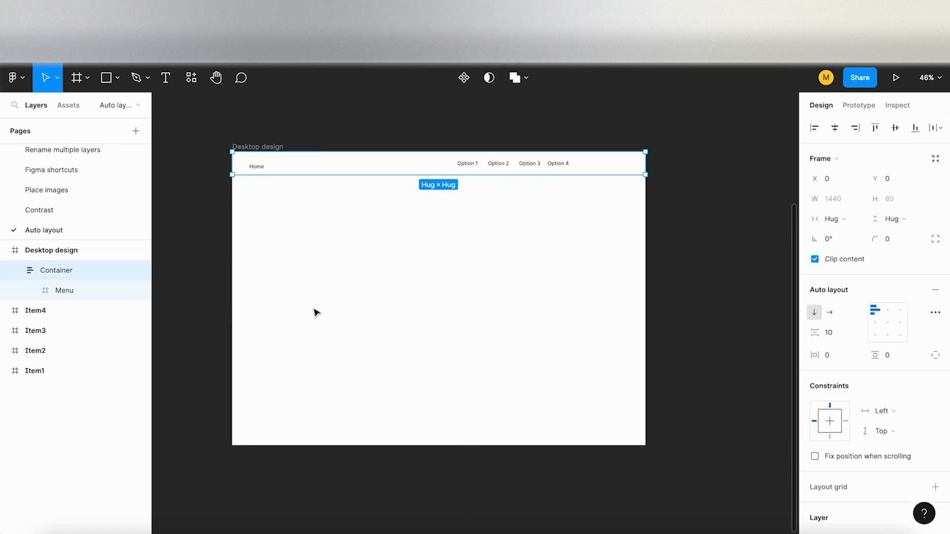
pyautogui.click(30, 290)
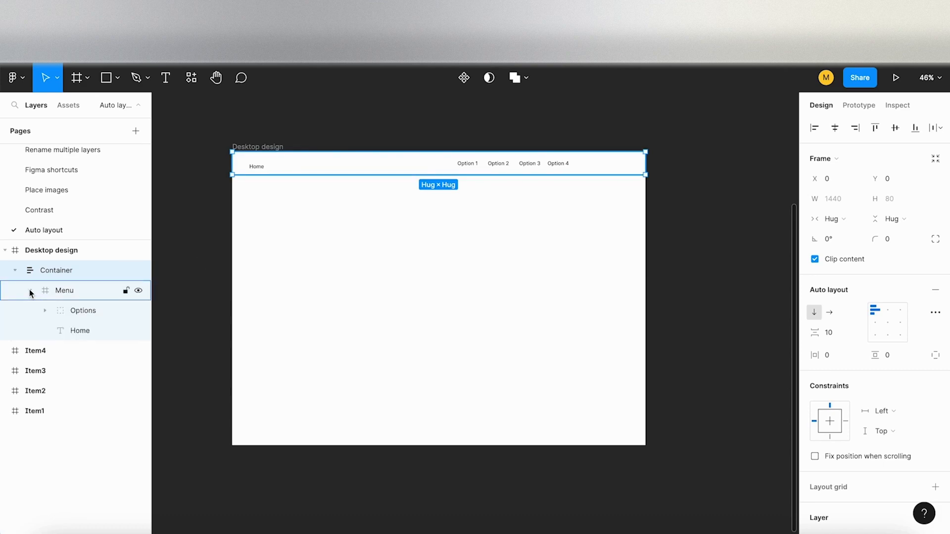
pyautogui.click(94, 333)
pyautogui.scroll(3, 318, 189)
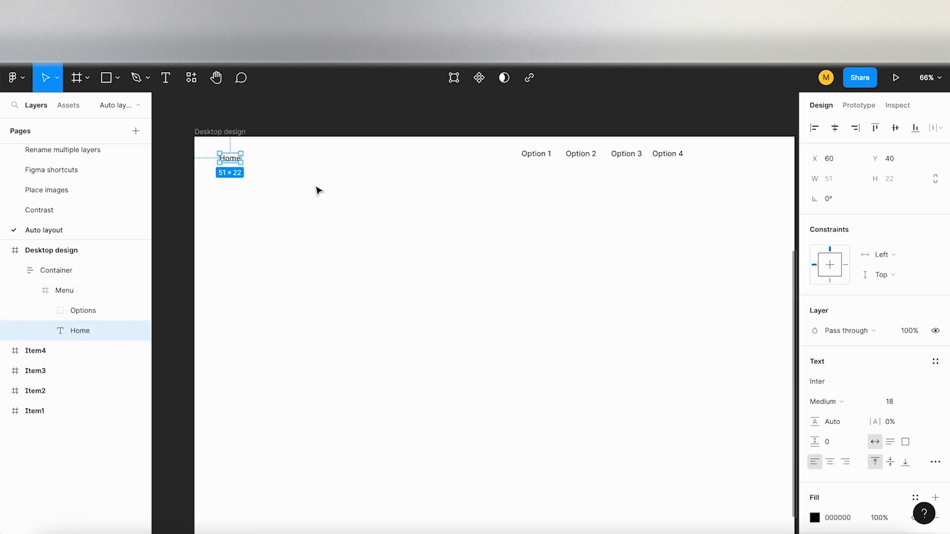
pyautogui.hscroll(1, 318, 189)
pyautogui.click(104, 310)
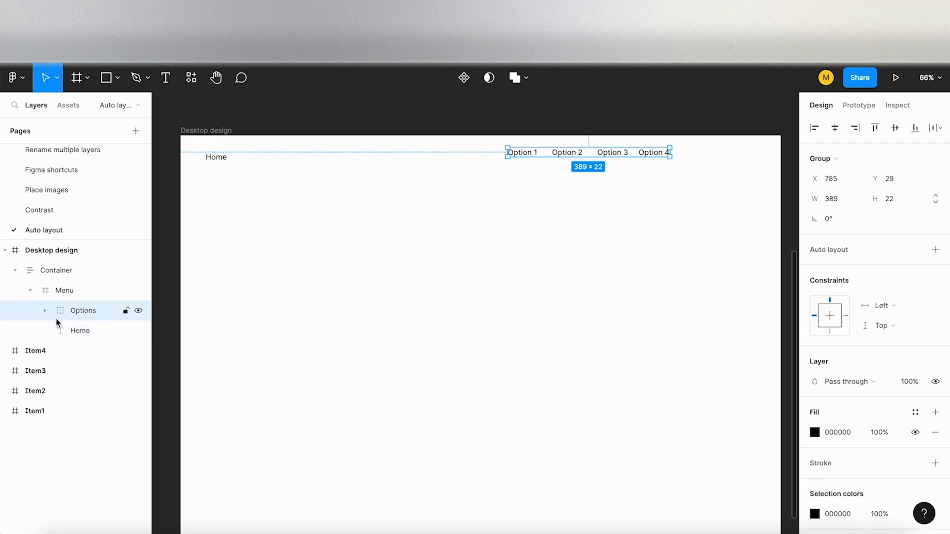
pyautogui.click(44, 311)
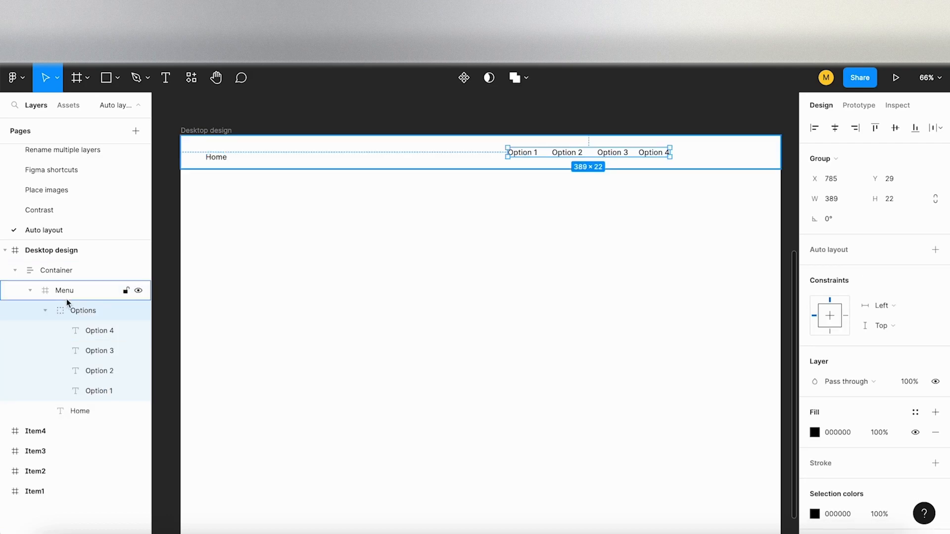
pyautogui.click(66, 295)
pyautogui.click(63, 270)
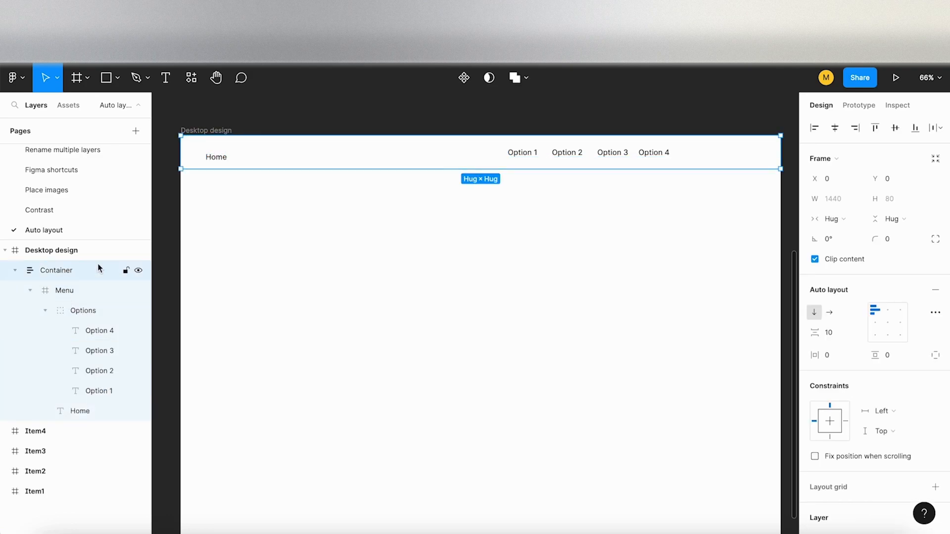
pyautogui.scroll(-3, 267, 274)
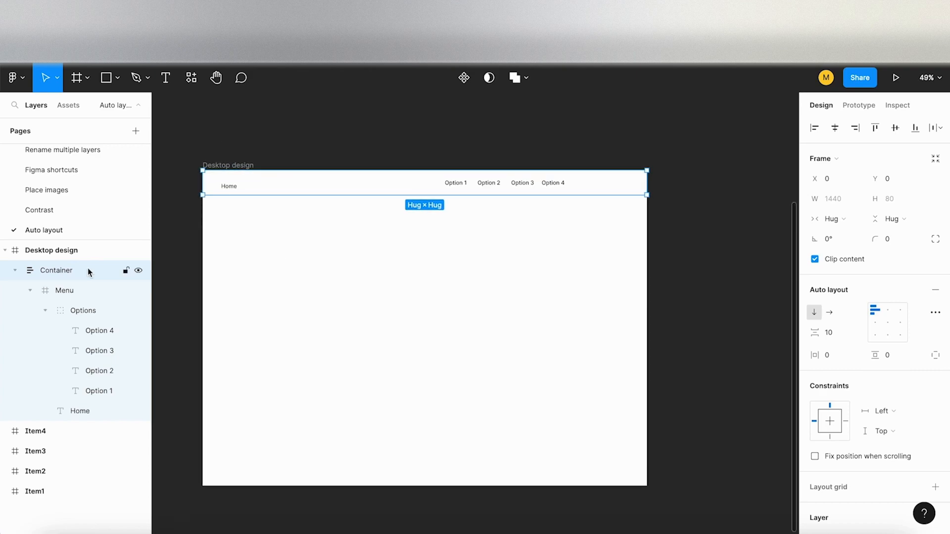
# - Inspect the Desktop design frame and the sizes and positions of its Option 1, Option 2, Option 3 and Home texts
pyautogui.click(65, 251)
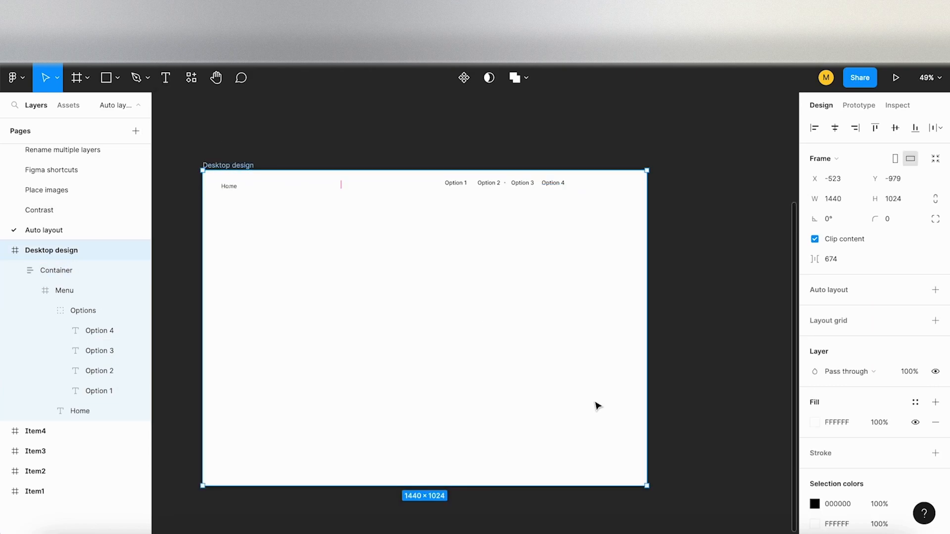
pyautogui.click(460, 186)
pyautogui.keyDown('ctrl'); pyautogui.click(461, 187); pyautogui.keyUp('ctrl')
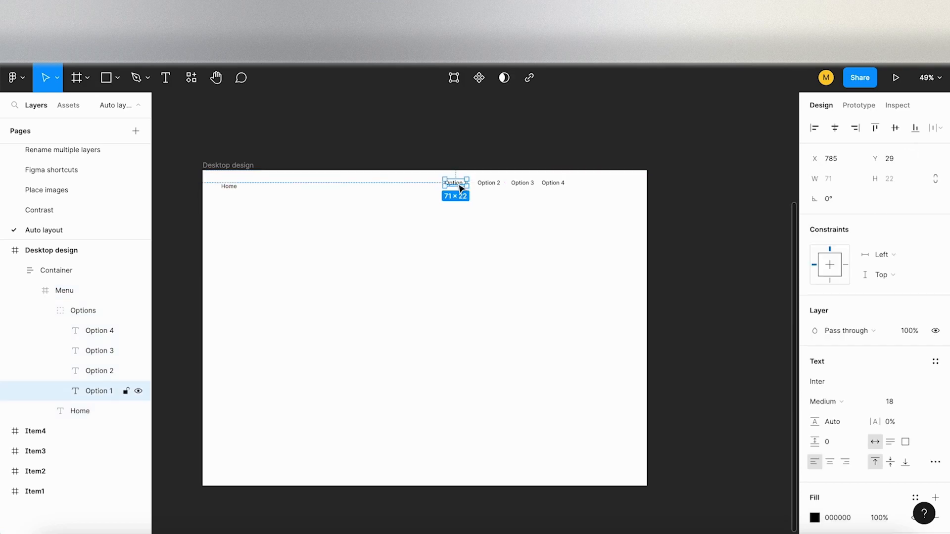
pyautogui.keyDown('ctrl'); pyautogui.click(488, 188); pyautogui.keyUp('ctrl')
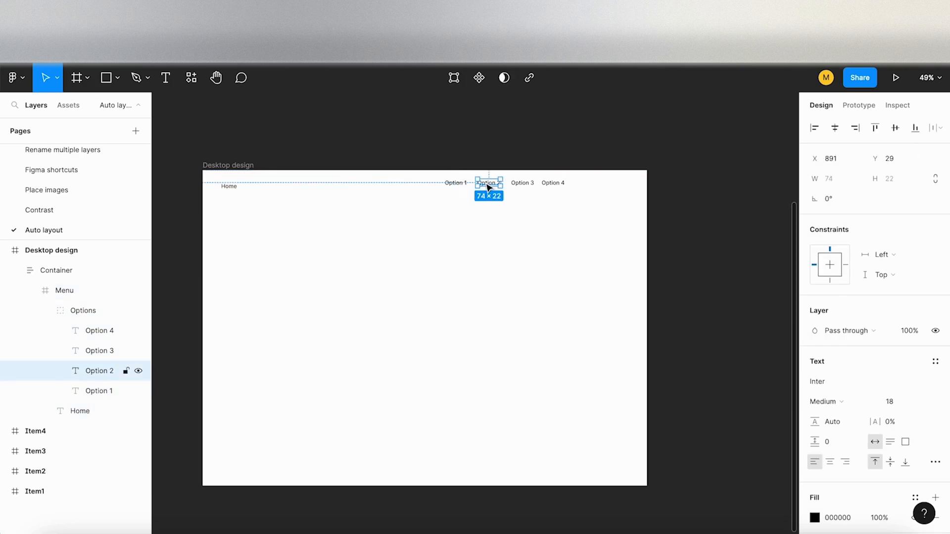
pyautogui.keyDown('ctrl'); pyautogui.click(522, 184); pyautogui.keyUp('ctrl')
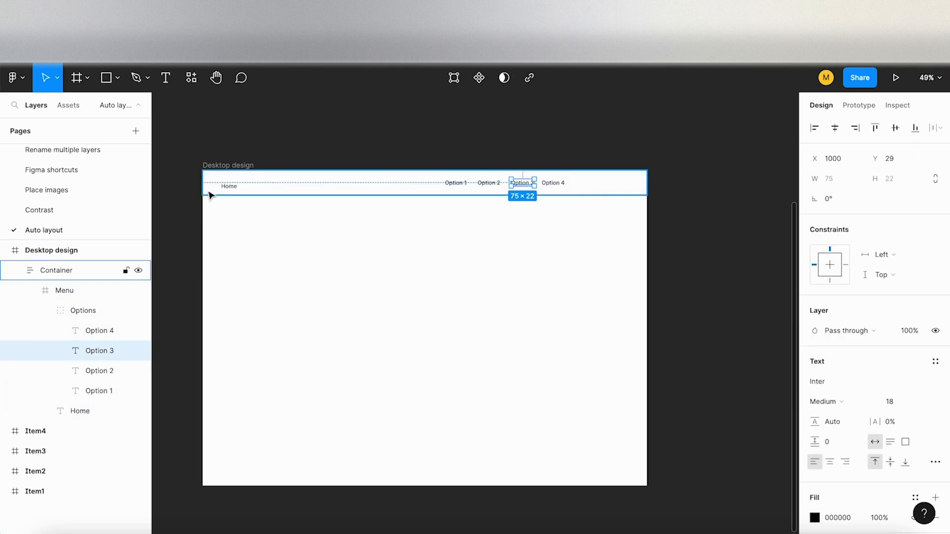
pyautogui.keyDown('ctrl'); pyautogui.click(229, 186); pyautogui.keyUp('ctrl')
pyautogui.scroll(3, 266, 186)
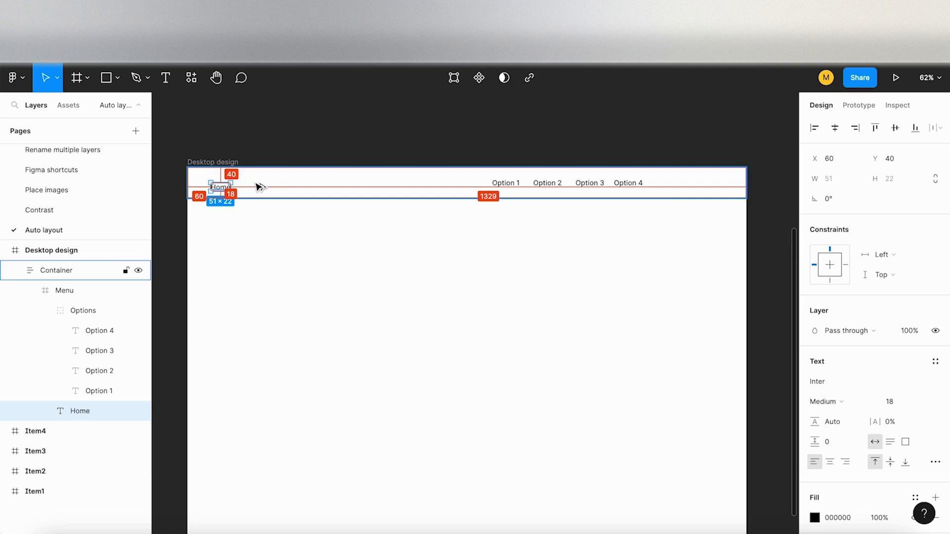
pyautogui.scroll(-5, 284, 177)
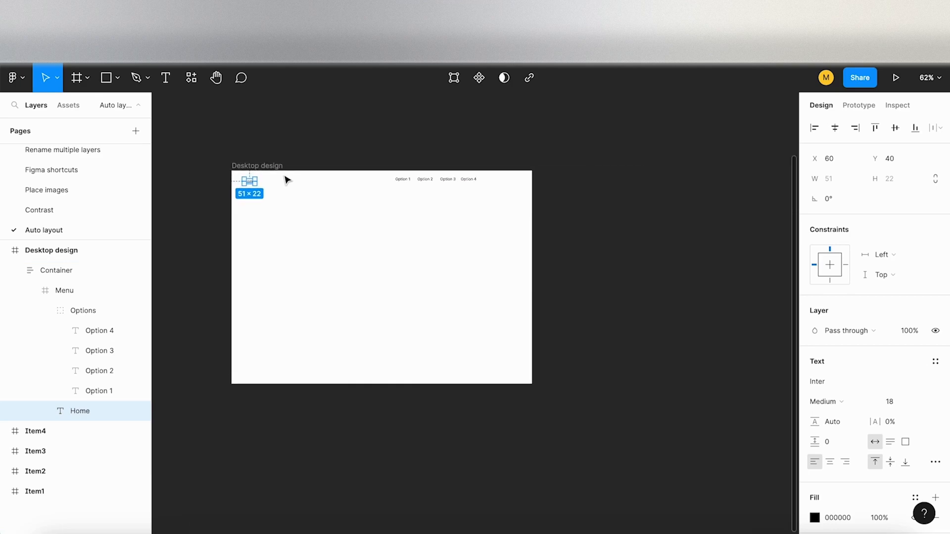
# - Duplicate the Desktop design frame onto the empty canvas to its right
pyautogui.click(300, 154)
pyautogui.hscroll(2, 284, 157)
pyautogui.scroll(-2, 284, 157)
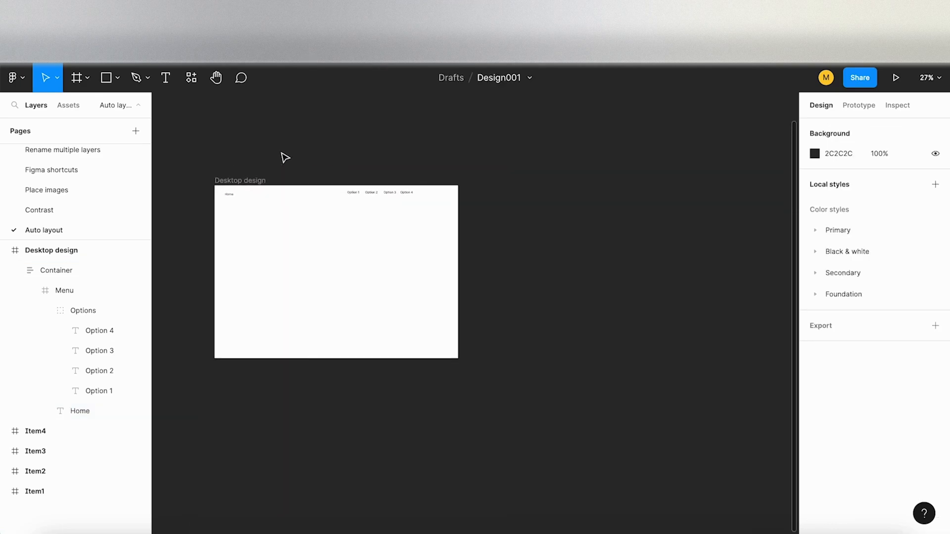
pyautogui.moveTo(252, 181); pyautogui.dragTo(520, 181)
# - Collapse the original frame's layers, expand those of the copied Desktop design frame and add auto layout to the copy
pyautogui.scroll(4, 602, 198)
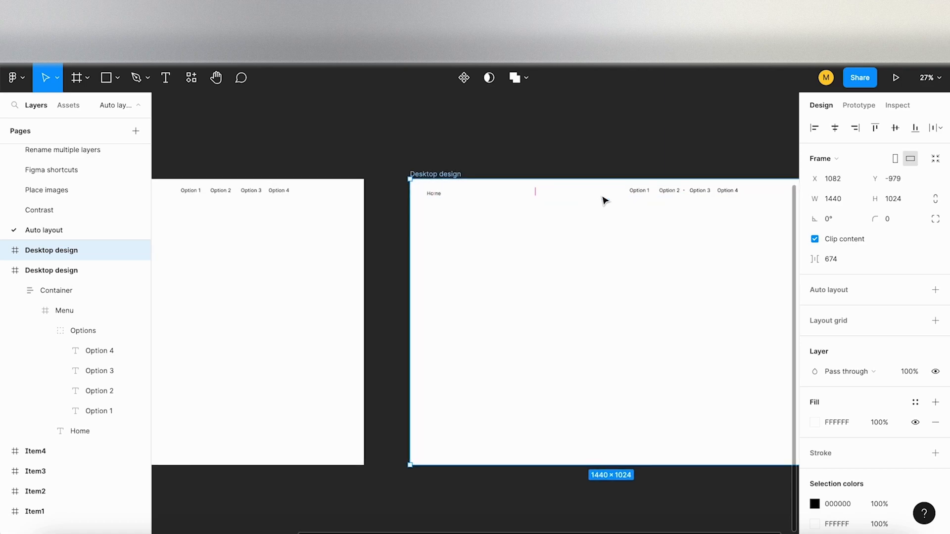
pyautogui.hscroll(3, 604, 200)
pyautogui.hscroll(1, 605, 201)
pyautogui.scroll(-1, 605, 200)
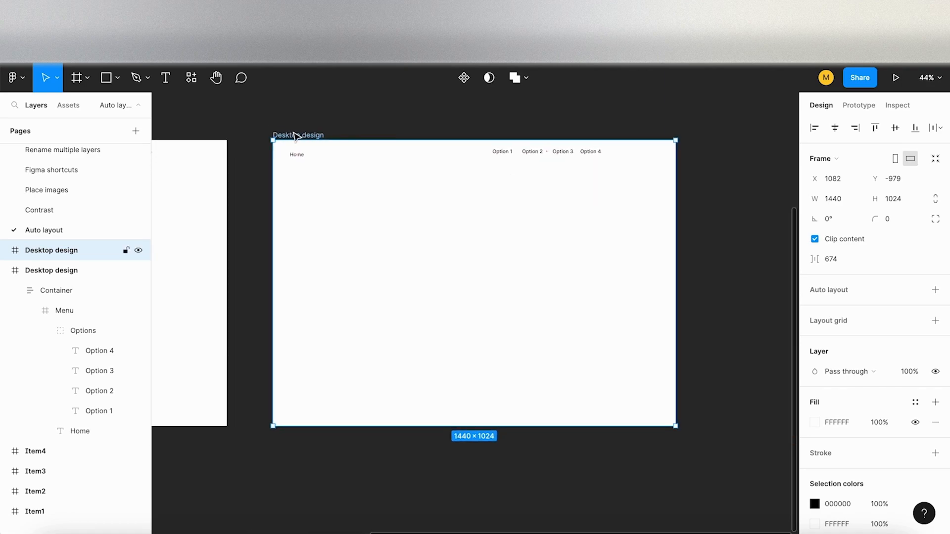
pyautogui.click(5, 270)
pyautogui.click(5, 250)
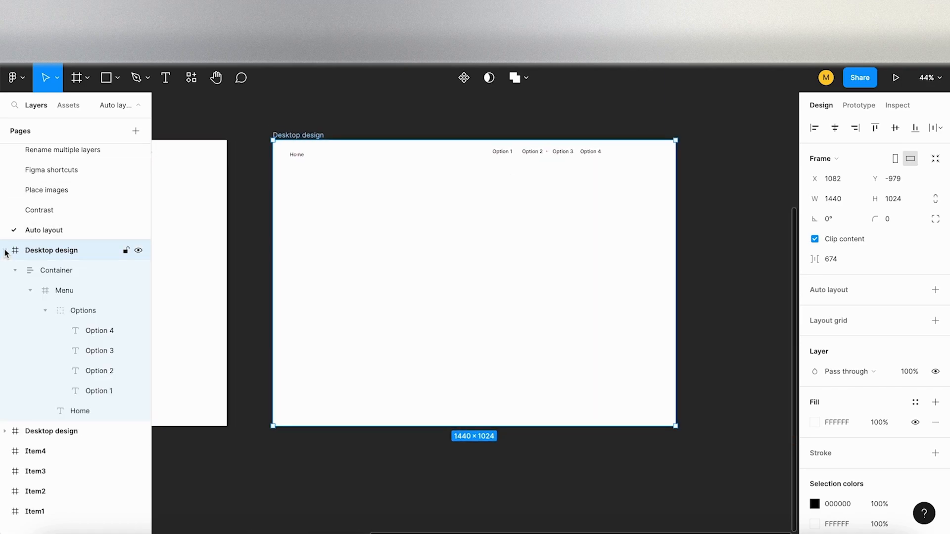
pyautogui.scroll(2, 275, 212)
pyautogui.hscroll(3, 275, 212)
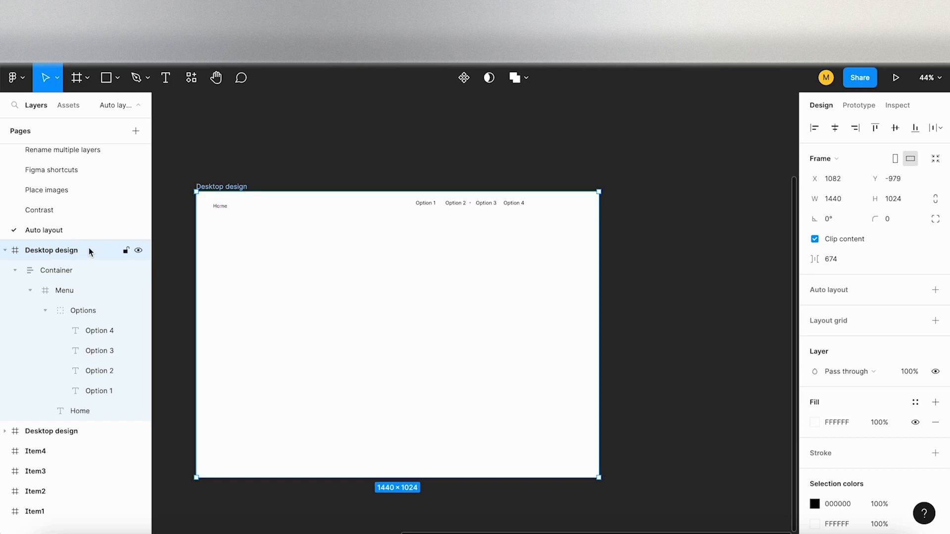
pyautogui.click(935, 290)
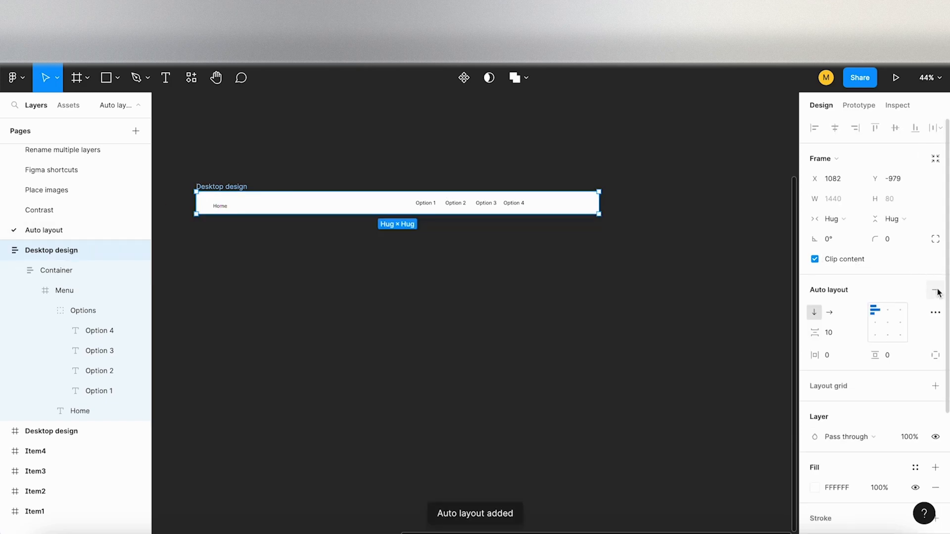
# - Switch the copied Desktop design frame to a fixed height of 880
pyautogui.scroll(-2, 417, 290)
pyautogui.hscroll(-1, 417, 290)
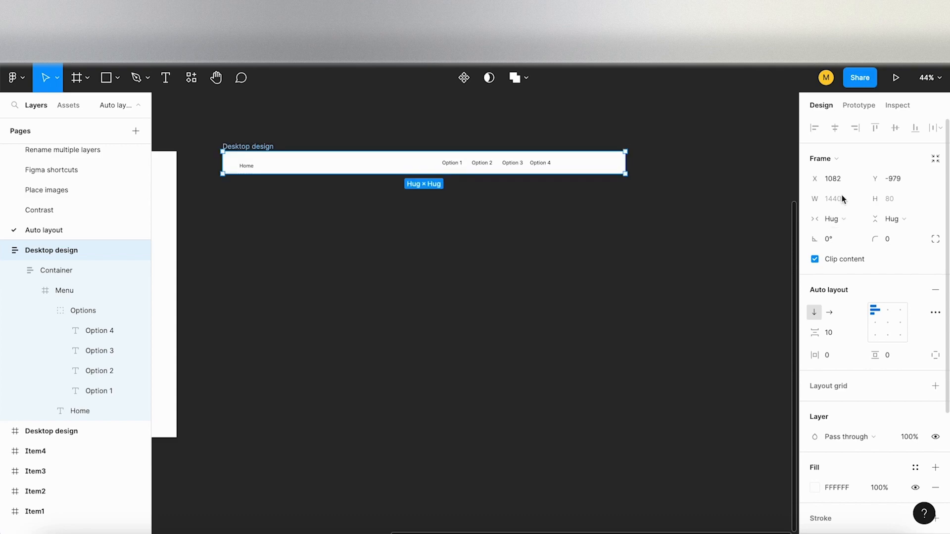
pyautogui.click(897, 219)
pyautogui.click(901, 206)
pyautogui.click(901, 206)
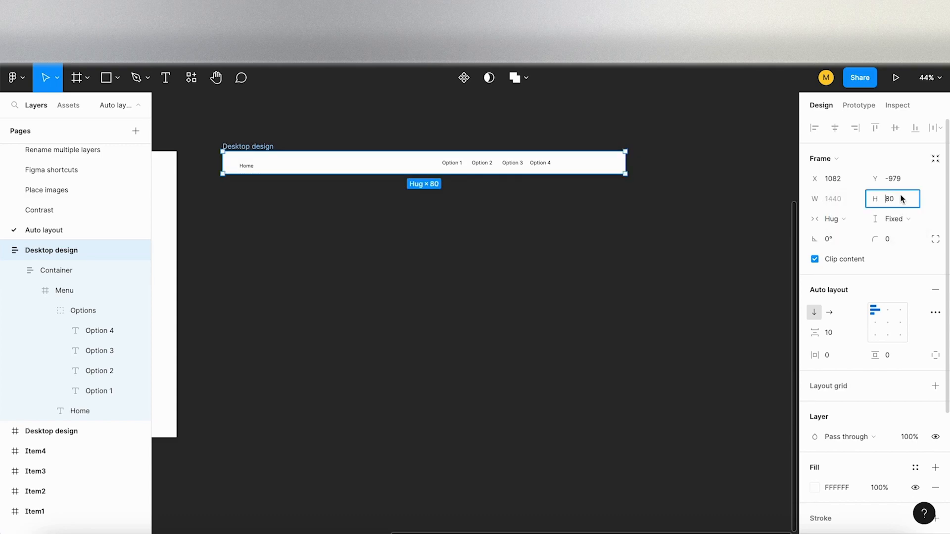
pyautogui.write('880')
pyautogui.press('Return')
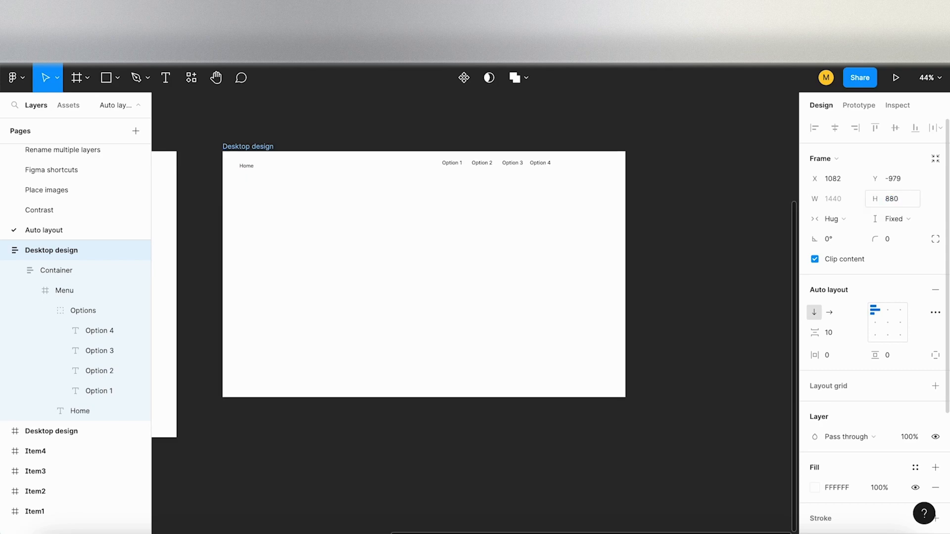
# - Add auto layout to the Container in the copied frame and set its vertical resizing to Fill container
pyautogui.scroll(-1, 322, 341)
pyautogui.keyDown('ctrl'); pyautogui.scroll(2, 322, 341); pyautogui.keyUp('ctrl')
pyautogui.scroll(2, 322, 344)
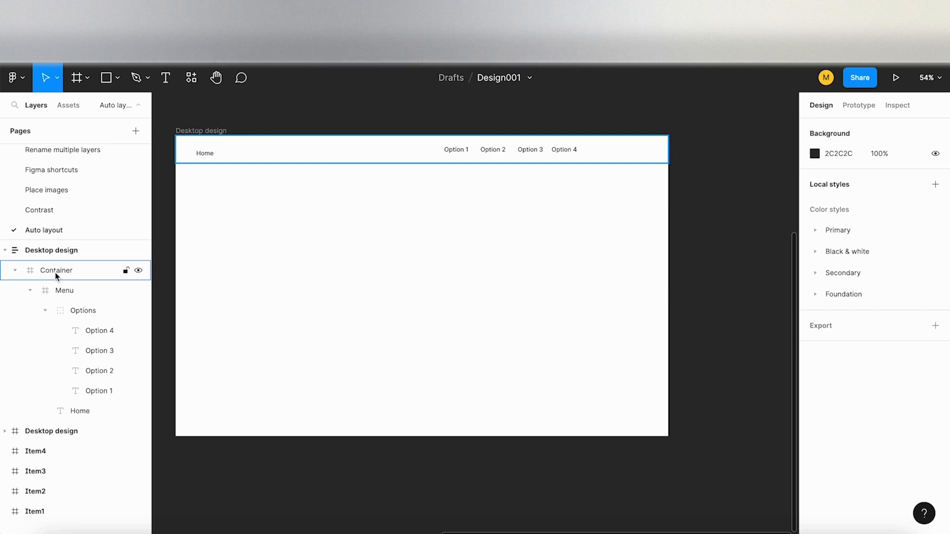
pyautogui.click(60, 272)
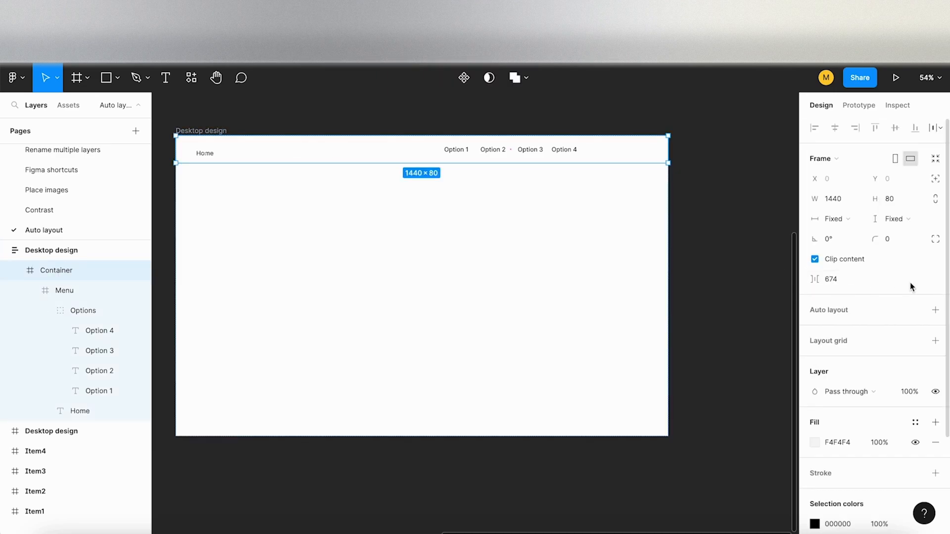
pyautogui.click(934, 310)
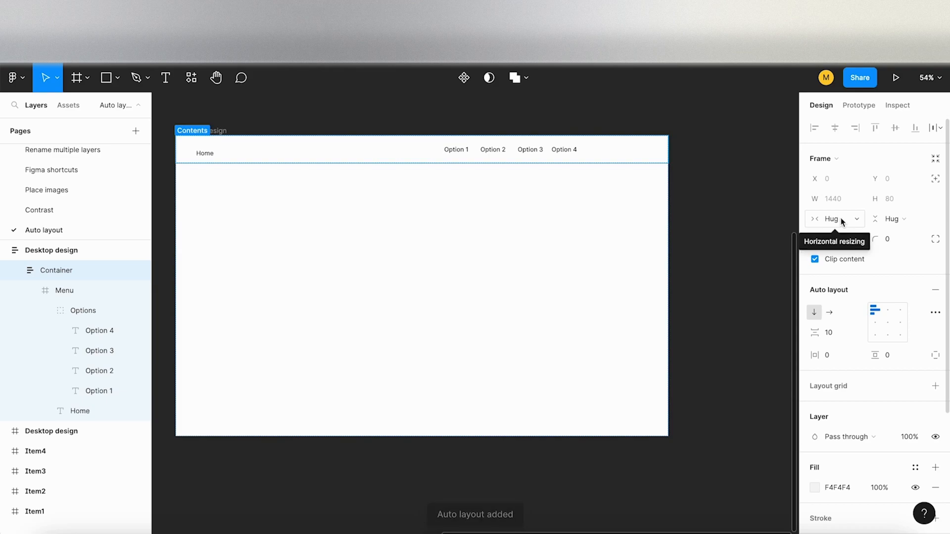
pyautogui.click(920, 218)
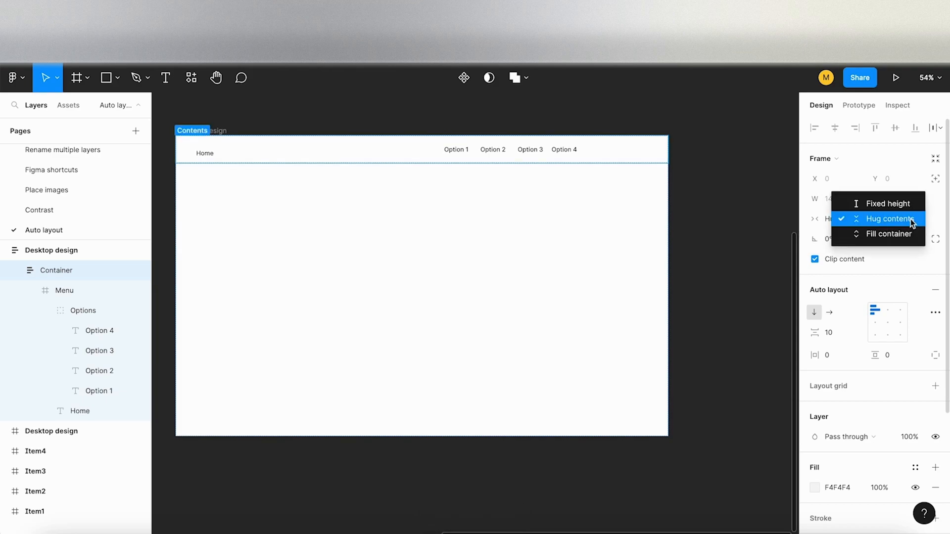
pyautogui.click(910, 237)
# - Set the Menu frame's horizontal resizing to Fill container and add auto layout to it
pyautogui.scroll(1, 398, 292)
pyautogui.hscroll(-2, 397, 293)
pyautogui.scroll(1, 398, 293)
pyautogui.hscroll(1, 397, 292)
pyautogui.scroll(1, 397, 292)
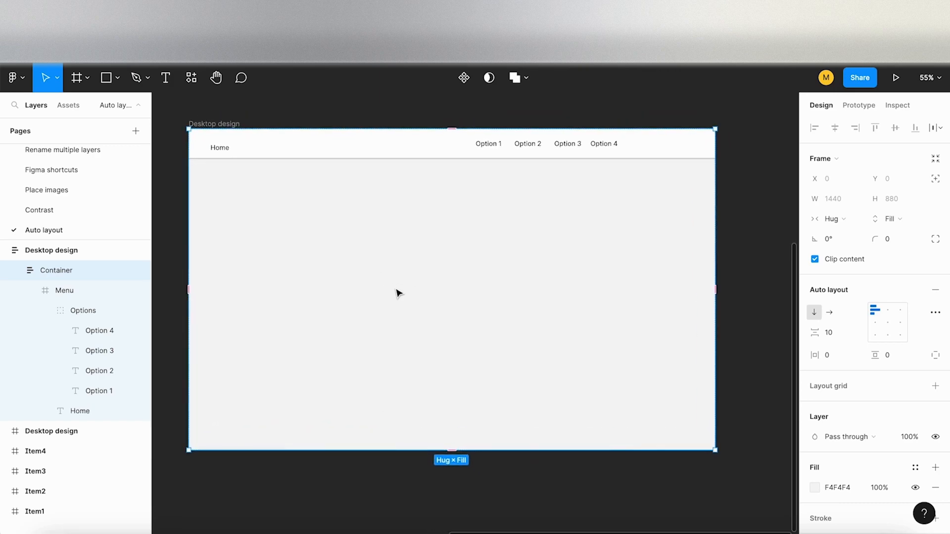
pyautogui.scroll(1, 397, 292)
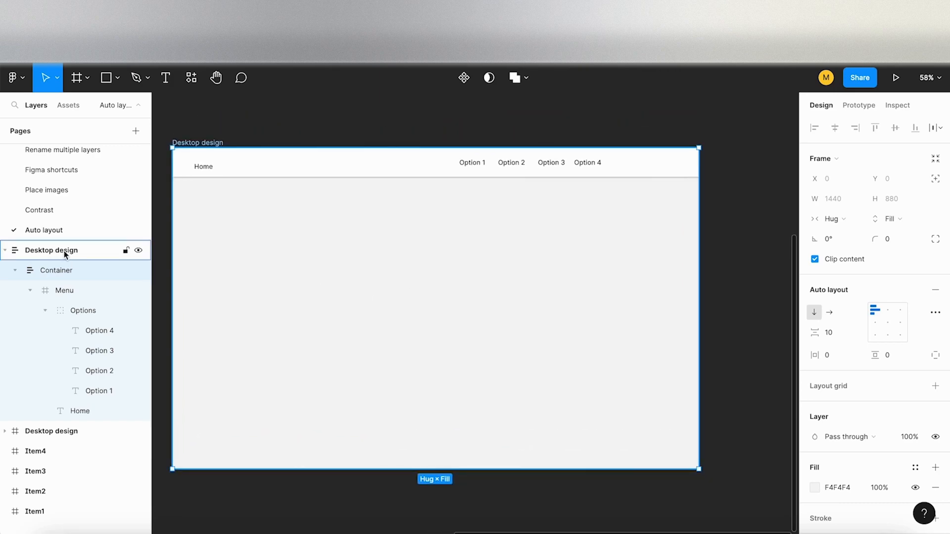
pyautogui.click(77, 296)
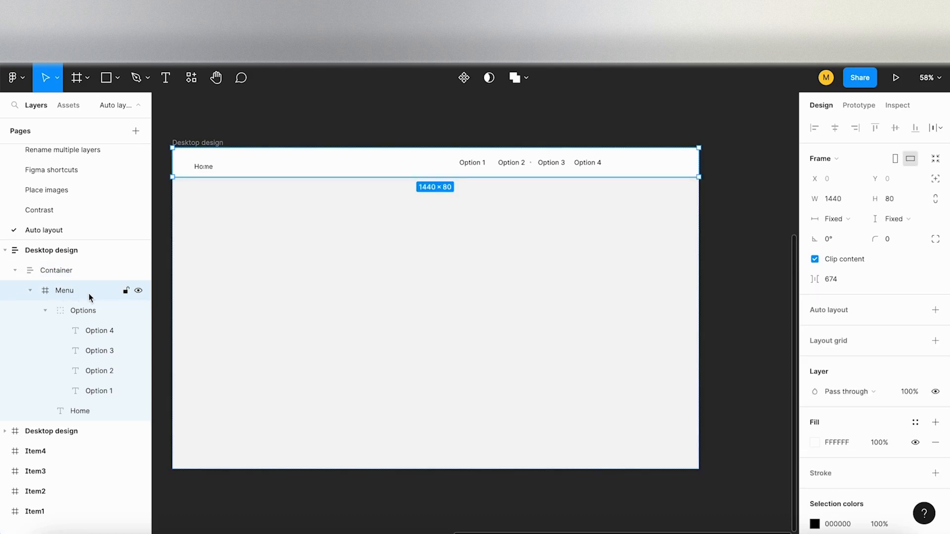
pyautogui.click(851, 221)
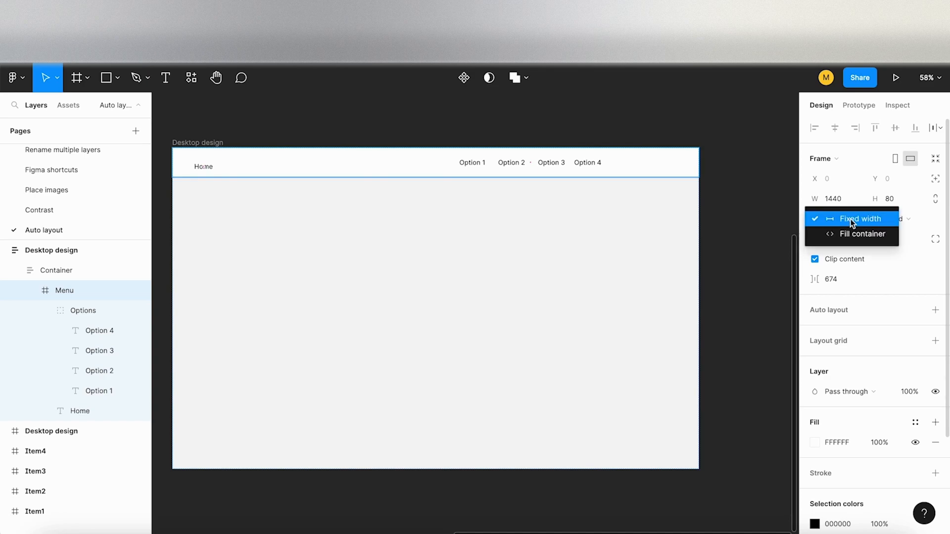
pyautogui.click(856, 233)
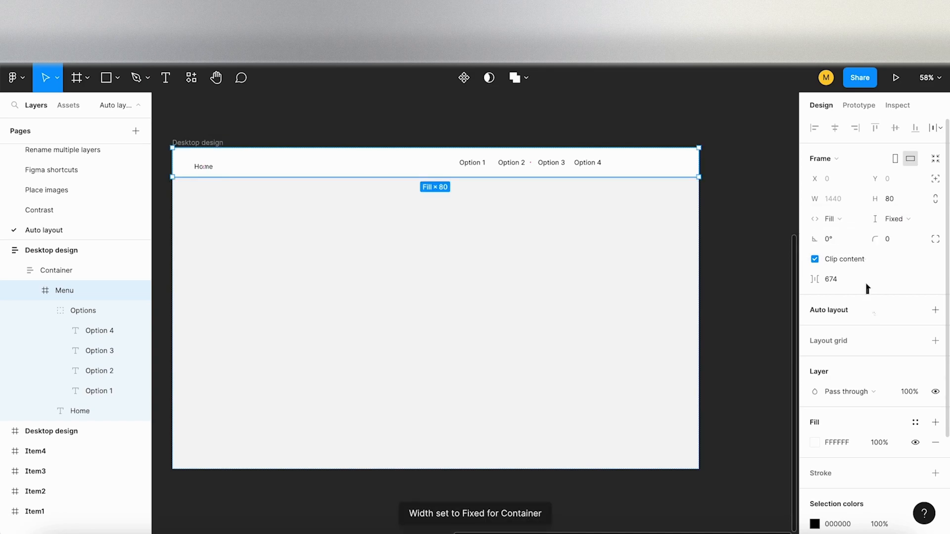
pyautogui.click(935, 310)
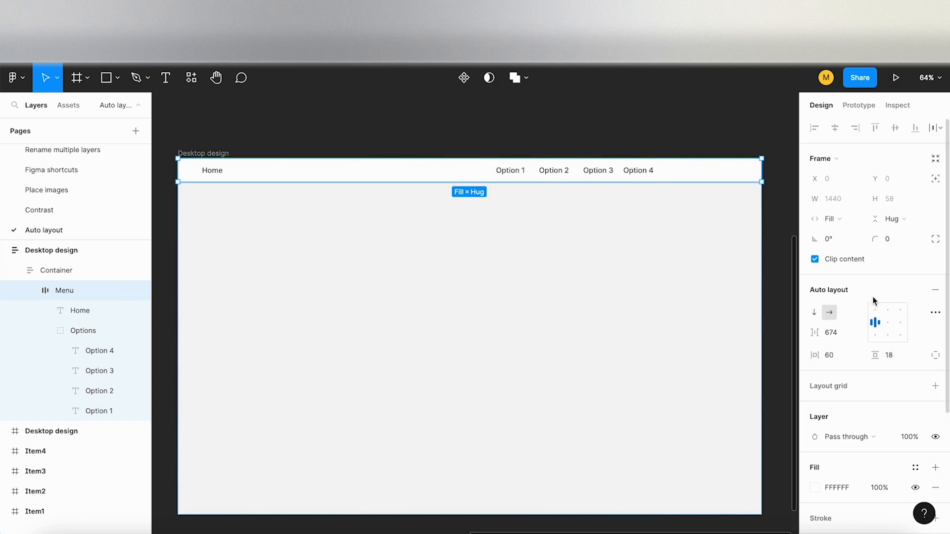
# - Change the Menu's spacing mode to Space between in the advanced auto layout settings
pyautogui.click(935, 314)
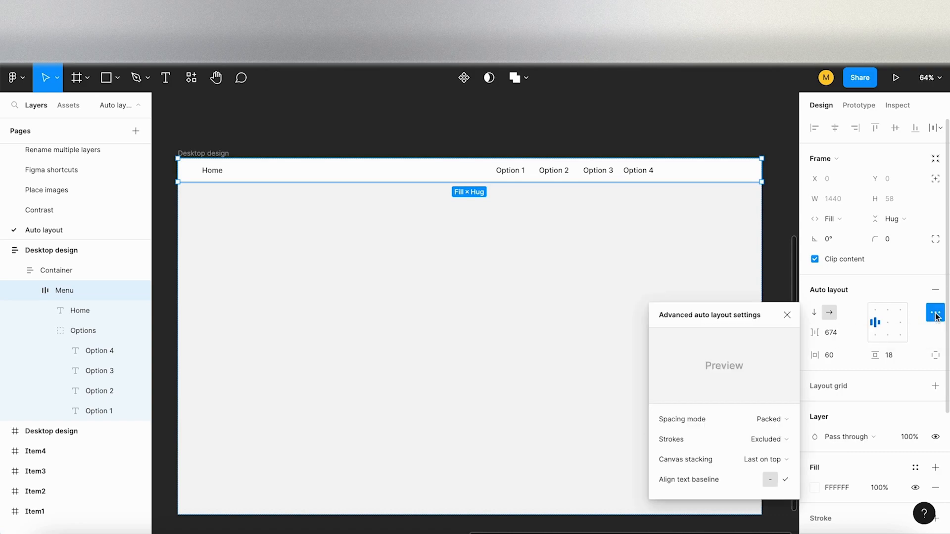
pyautogui.click(770, 419)
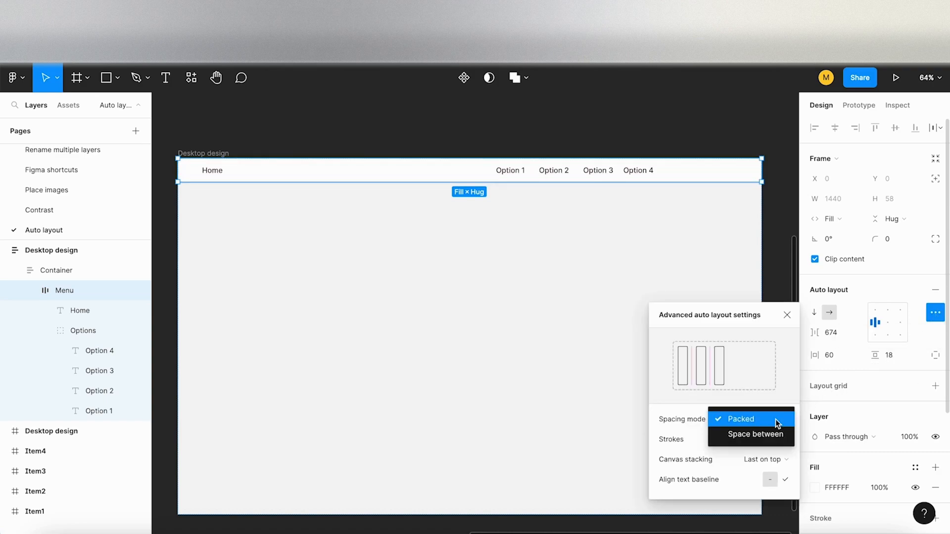
pyautogui.click(780, 439)
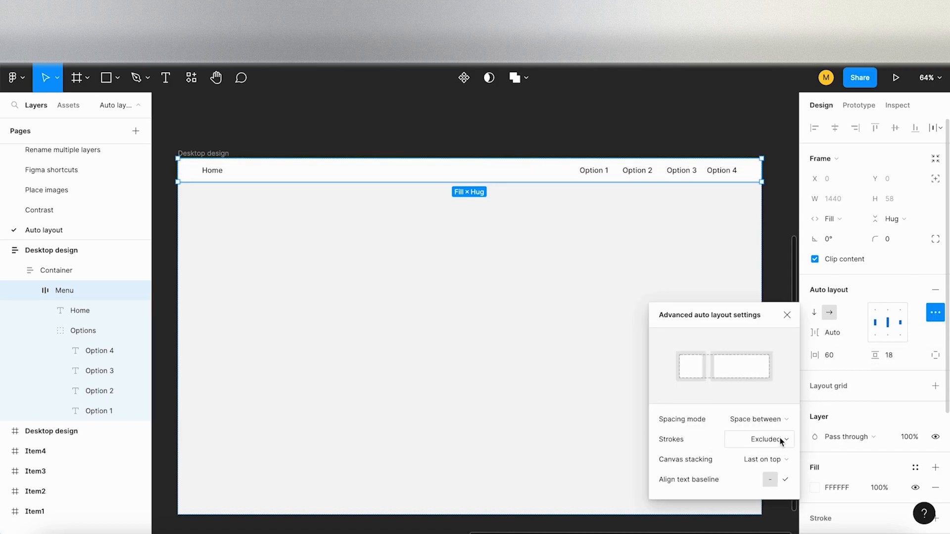
# - Add auto layout to the Options group inside the Menu and set the spacing between its items to 80
pyautogui.click(825, 367)
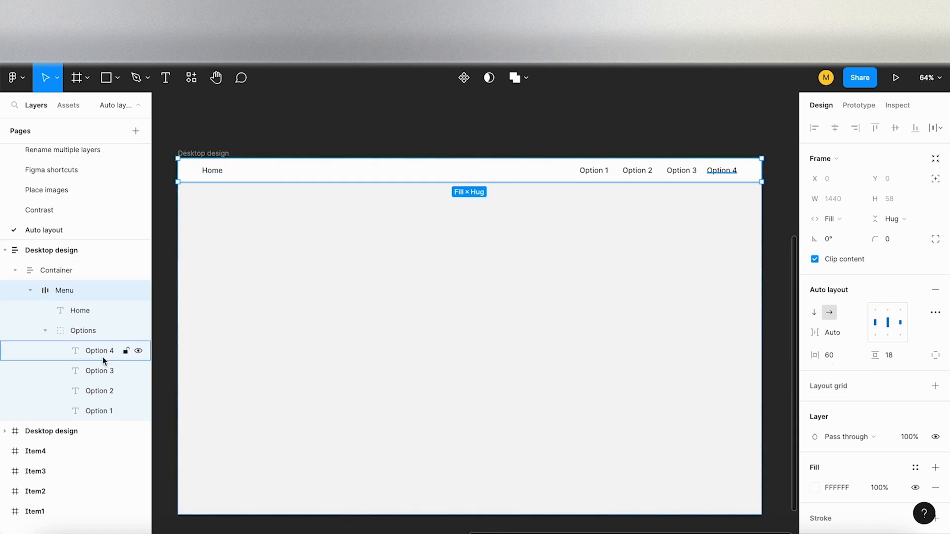
pyautogui.click(85, 332)
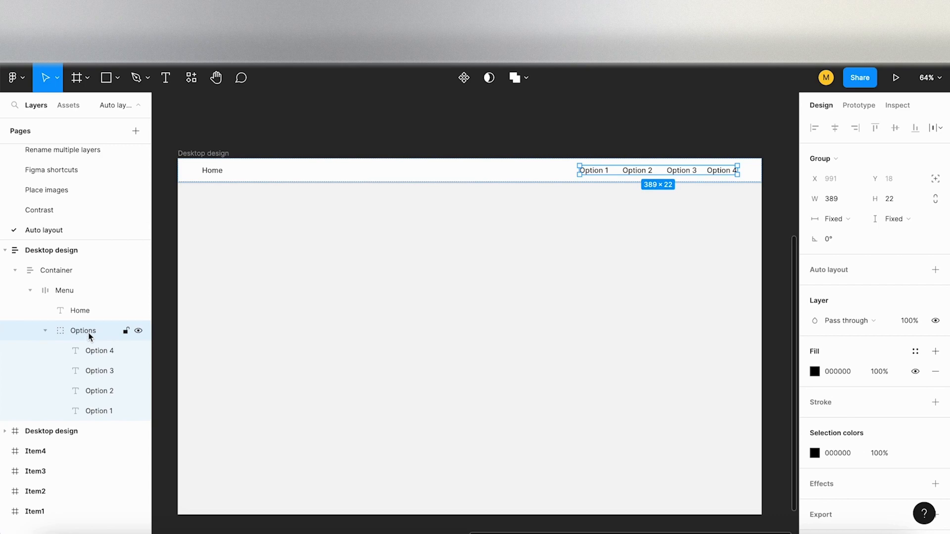
pyautogui.click(935, 270)
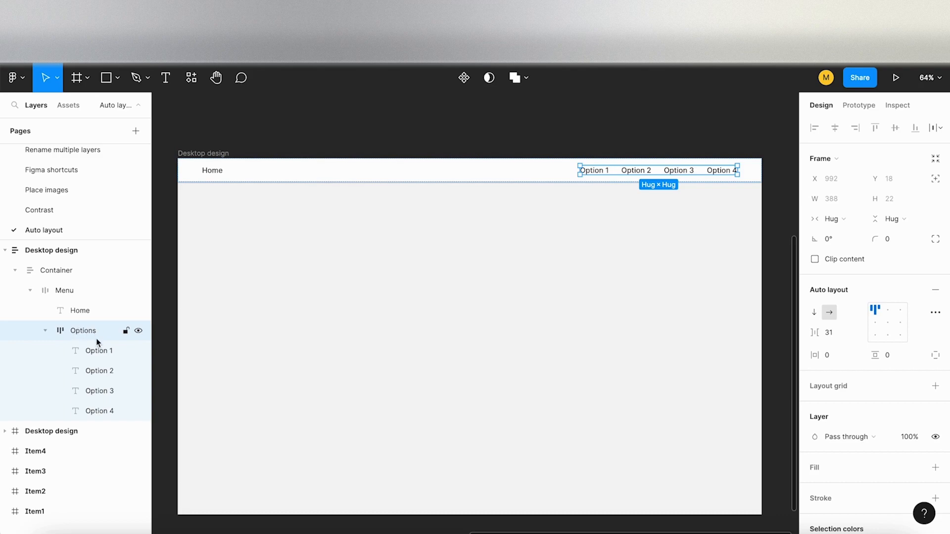
pyautogui.moveTo(813, 335); pyautogui.dragTo(856, 341)
pyautogui.click(833, 332)
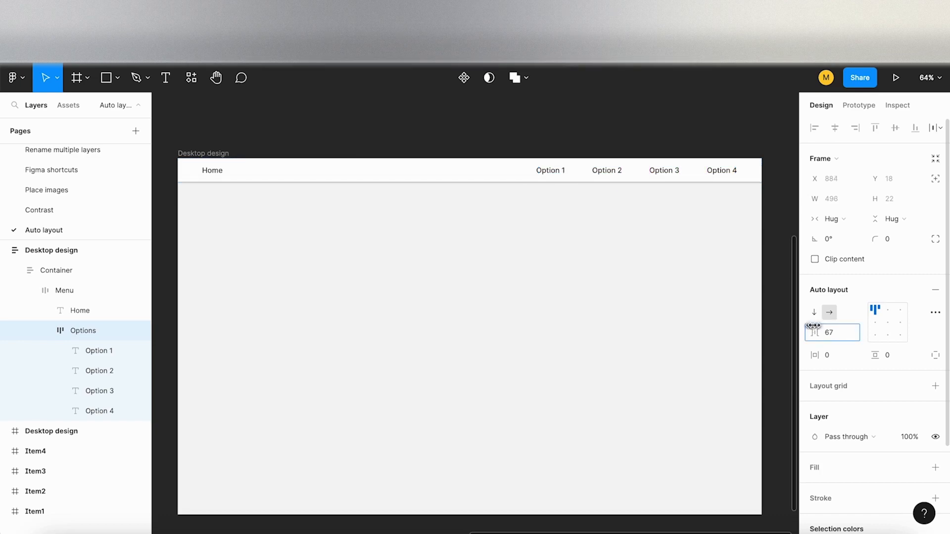
pyautogui.write('80')
pyautogui.press('Return')
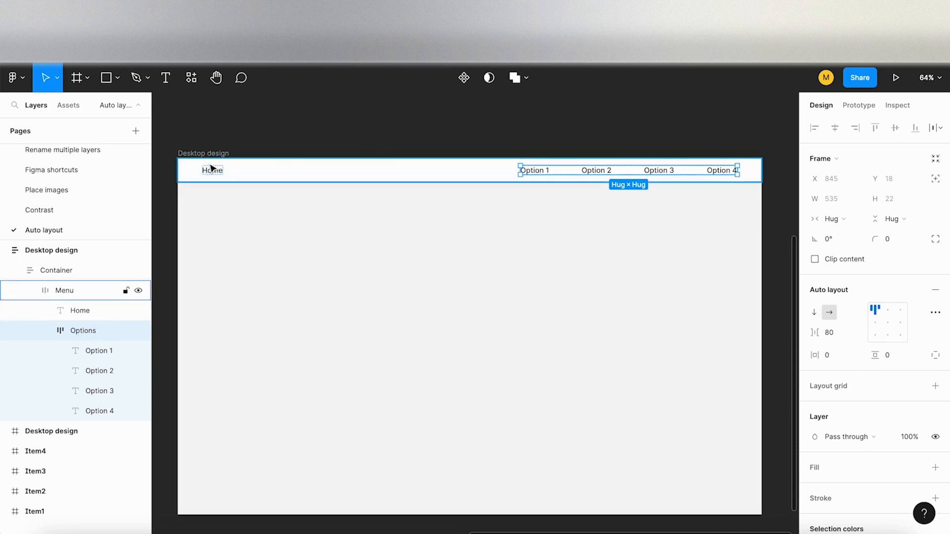
# - Collapse the Options layer and review the nested layout settings of the Desktop design frame, Container, Menu and Home text
pyautogui.click(45, 330)
pyautogui.click(56, 251)
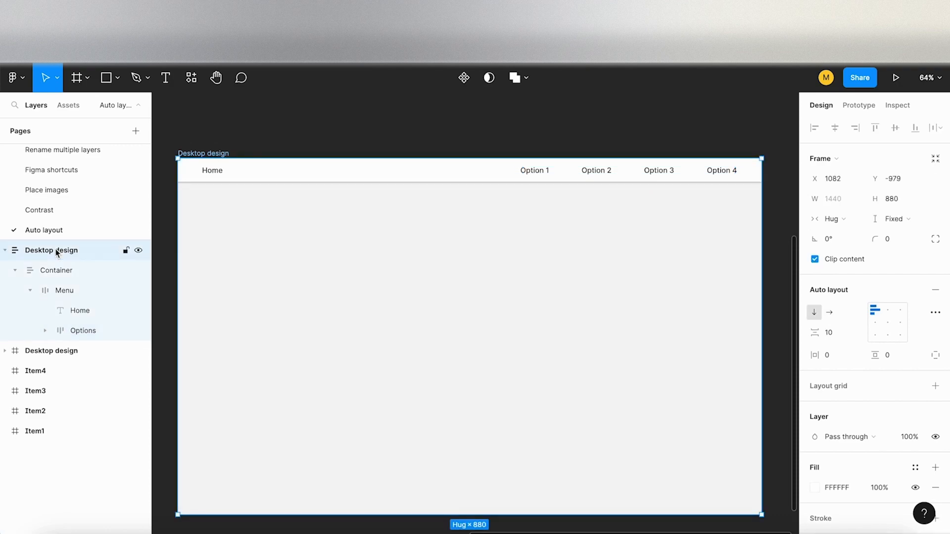
pyautogui.click(72, 270)
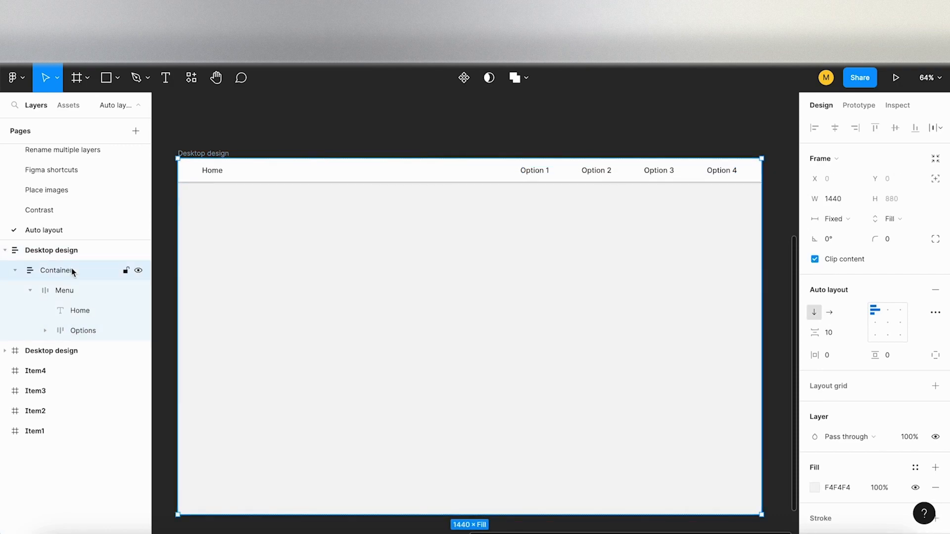
pyautogui.click(92, 293)
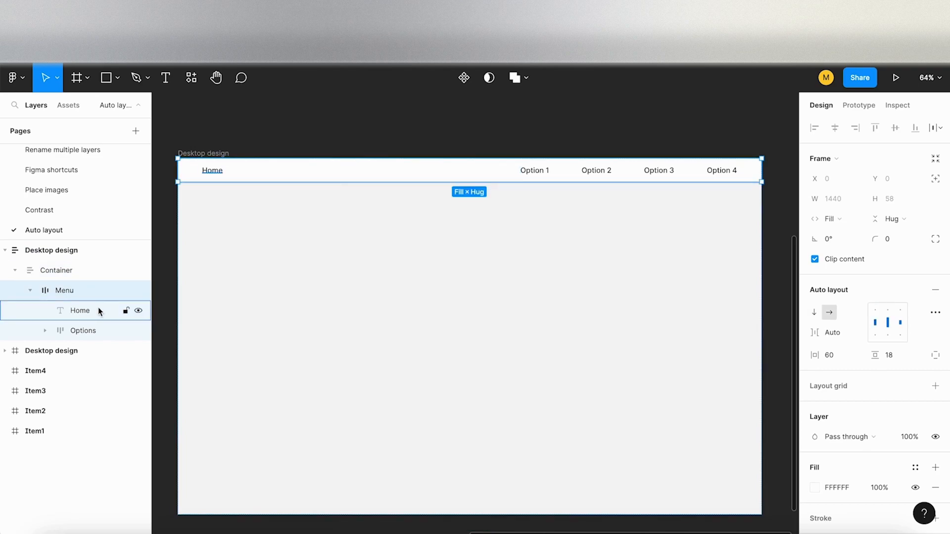
pyautogui.click(99, 310)
# - Increase the spacing between the Options items to 101 and the Menu's vertical padding to 40
pyautogui.click(101, 332)
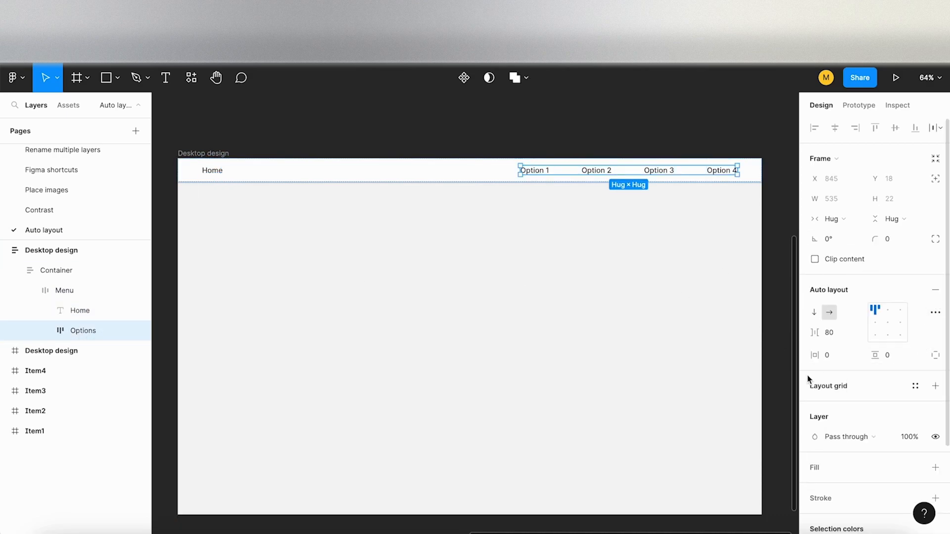
pyautogui.moveTo(818, 334)
pyautogui.mouseDown()
pyautogui.moveTo(848, 335)
pyautogui.moveTo(829, 340)
pyautogui.mouseUp()
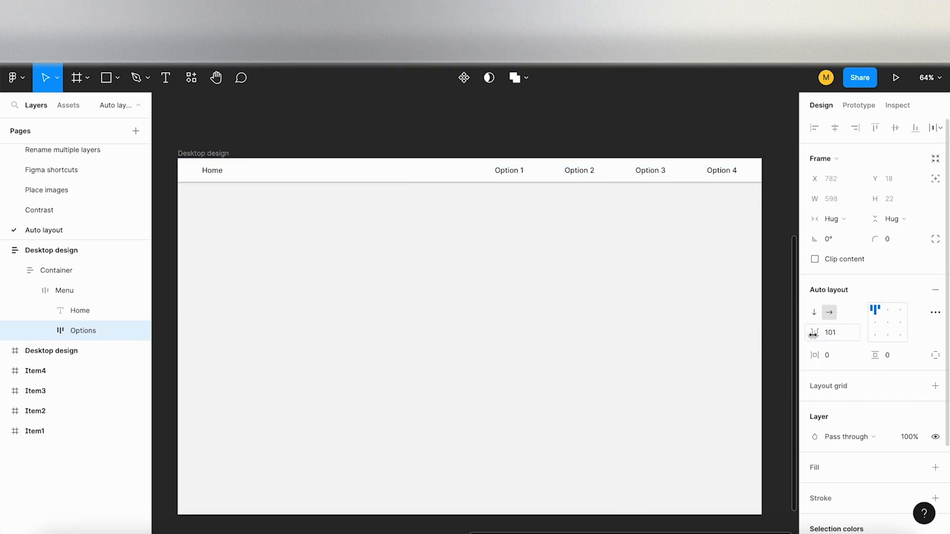
pyautogui.click(66, 293)
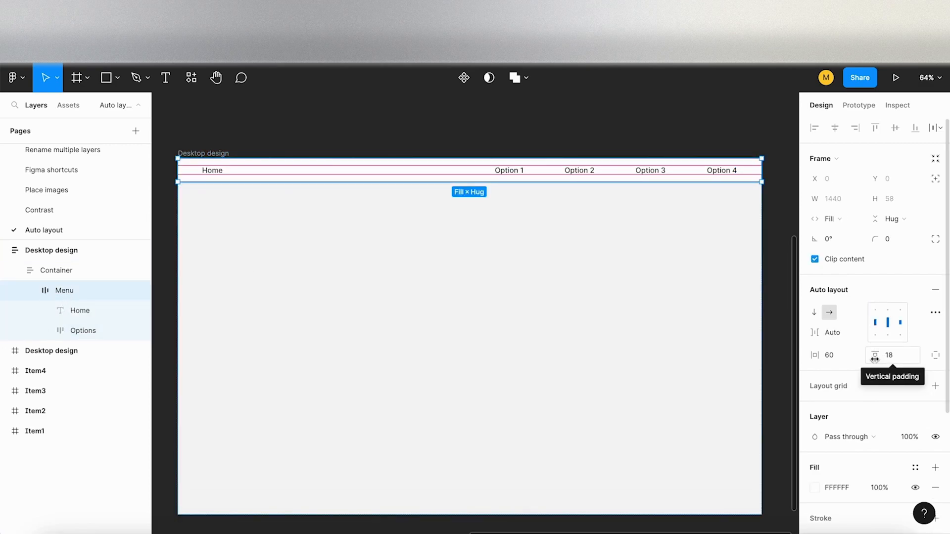
pyautogui.moveTo(875, 358); pyautogui.dragTo(901, 363)
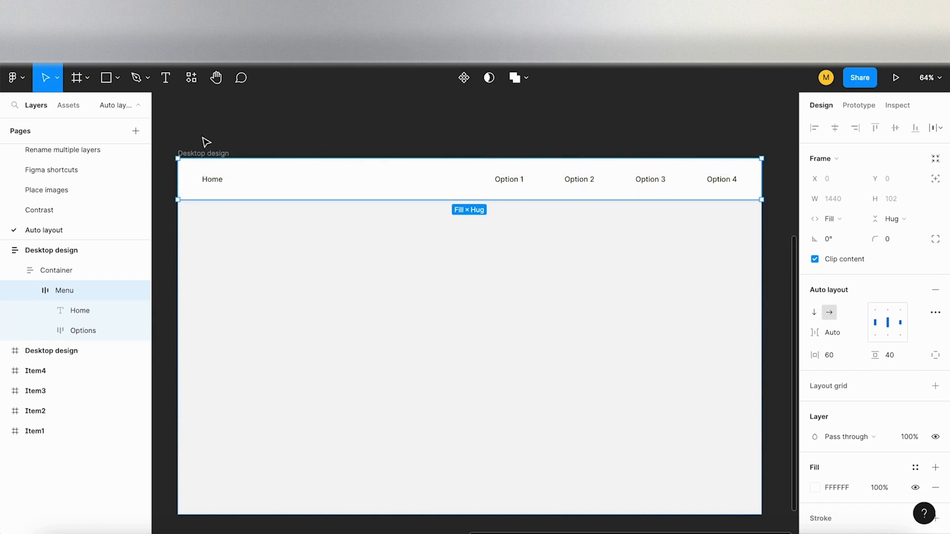